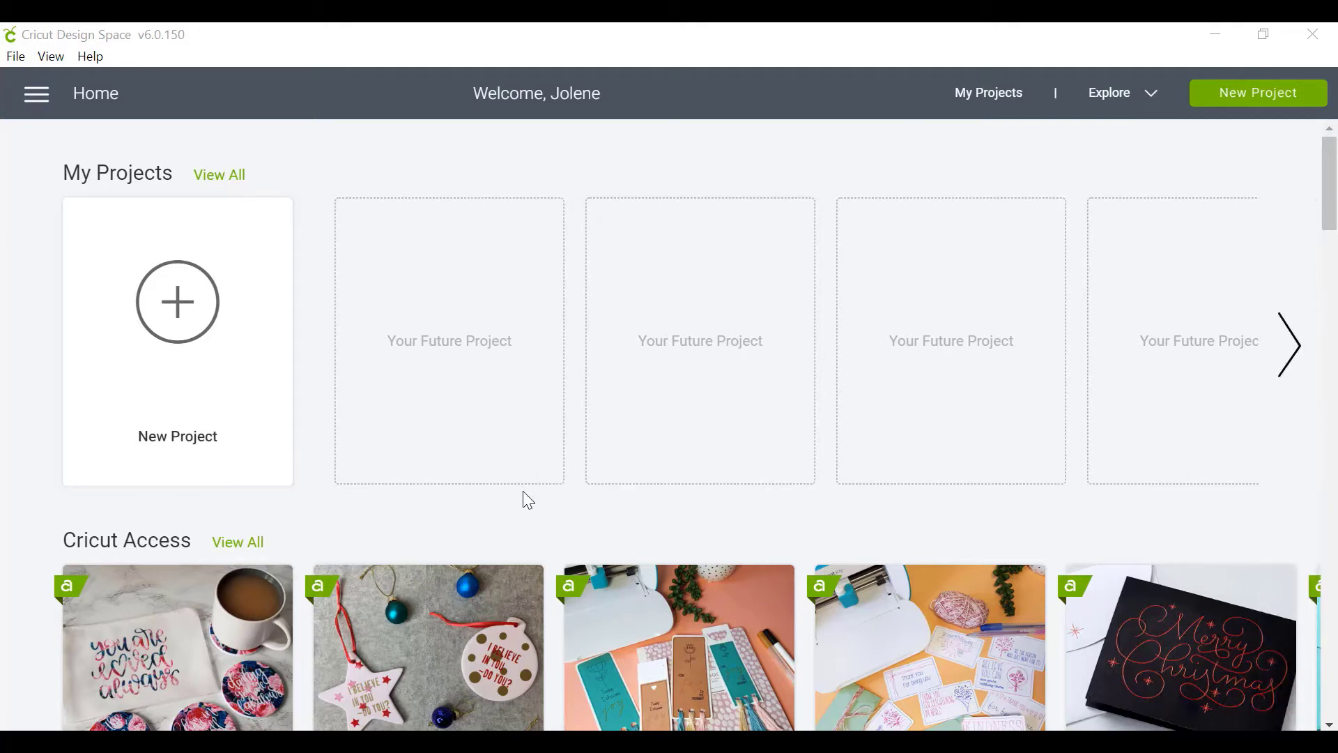
# Preview the Positive Affirmation Coasters project details, then scroll back to the top of the home page
pyautogui.scroll(-5, 530, 502)
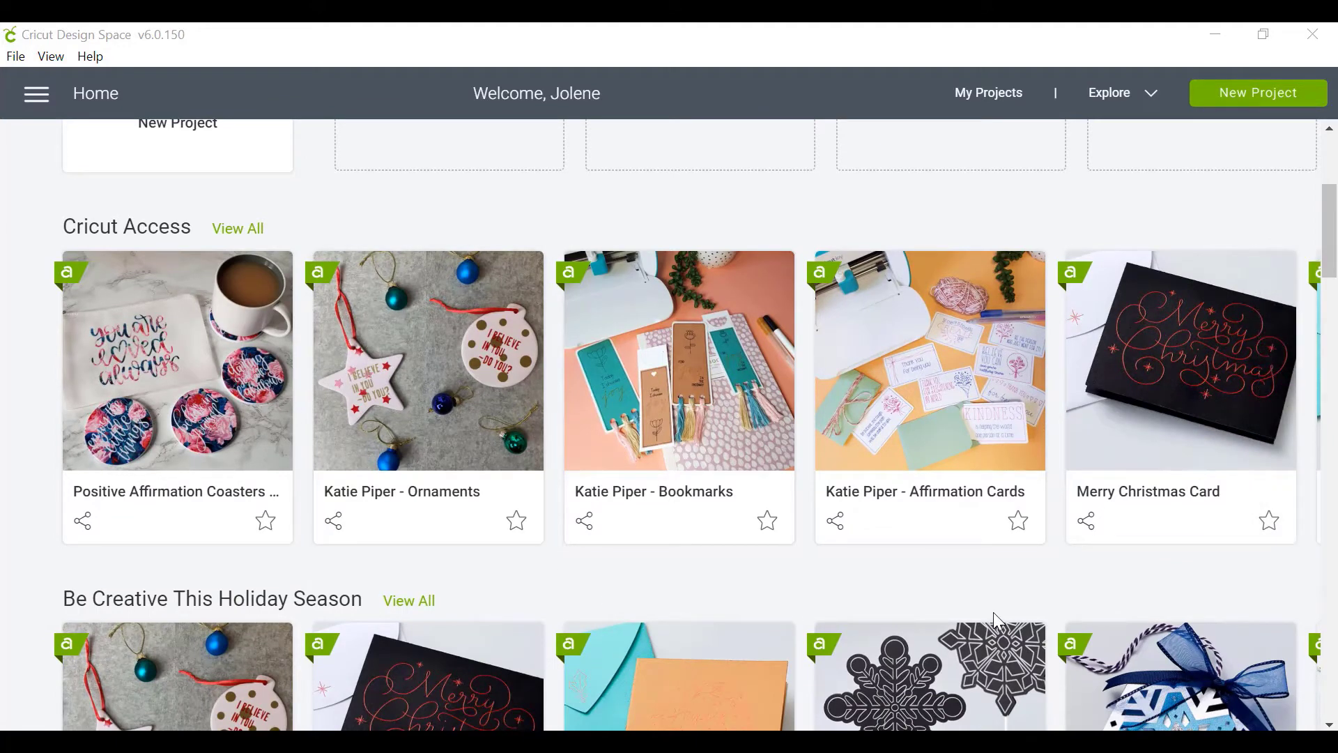
pyautogui.click(195, 367)
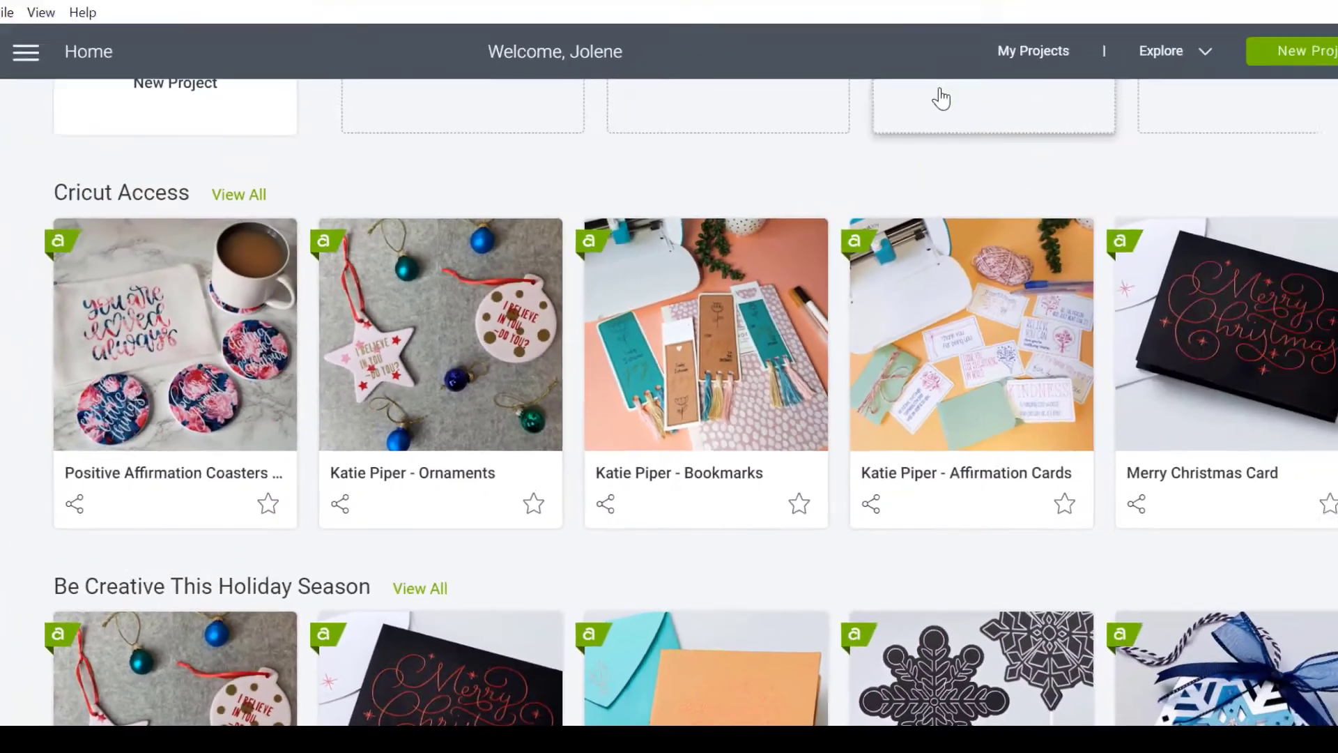
pyautogui.scroll(5, 548, 493)
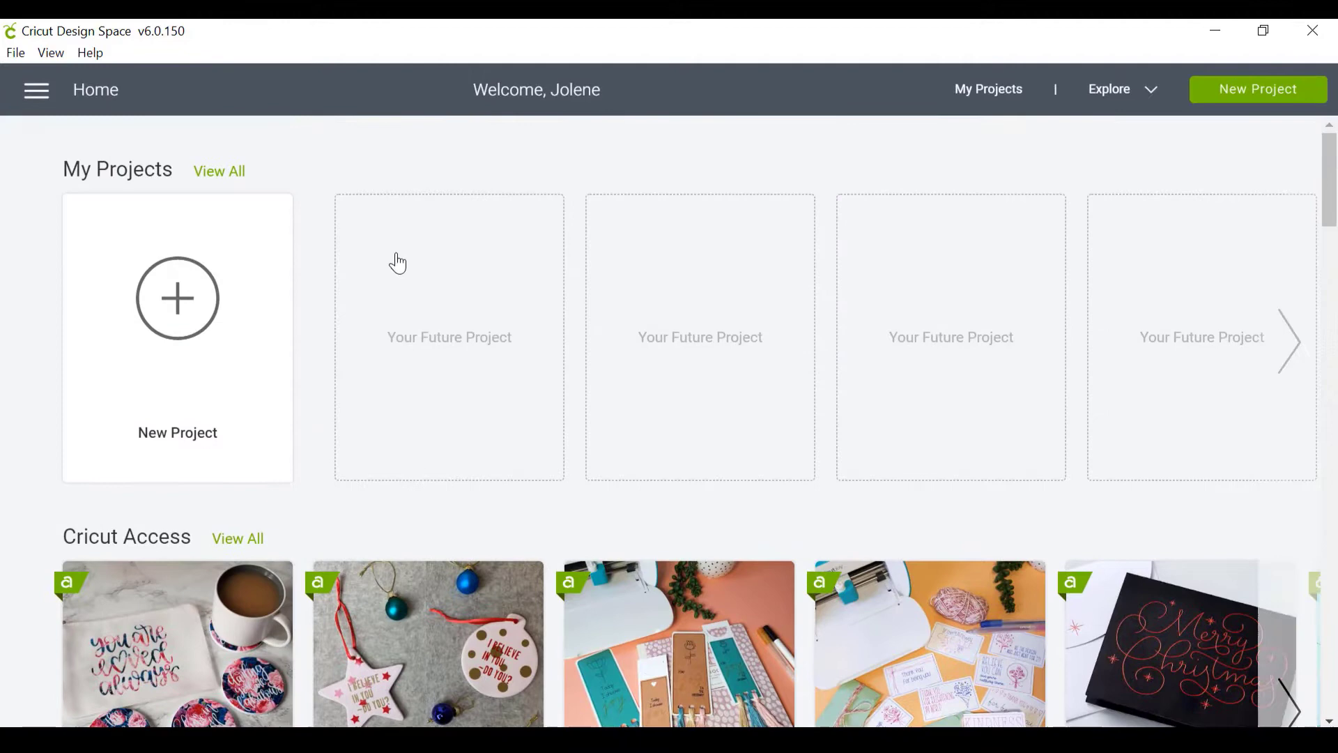
pyautogui.click(179, 324)
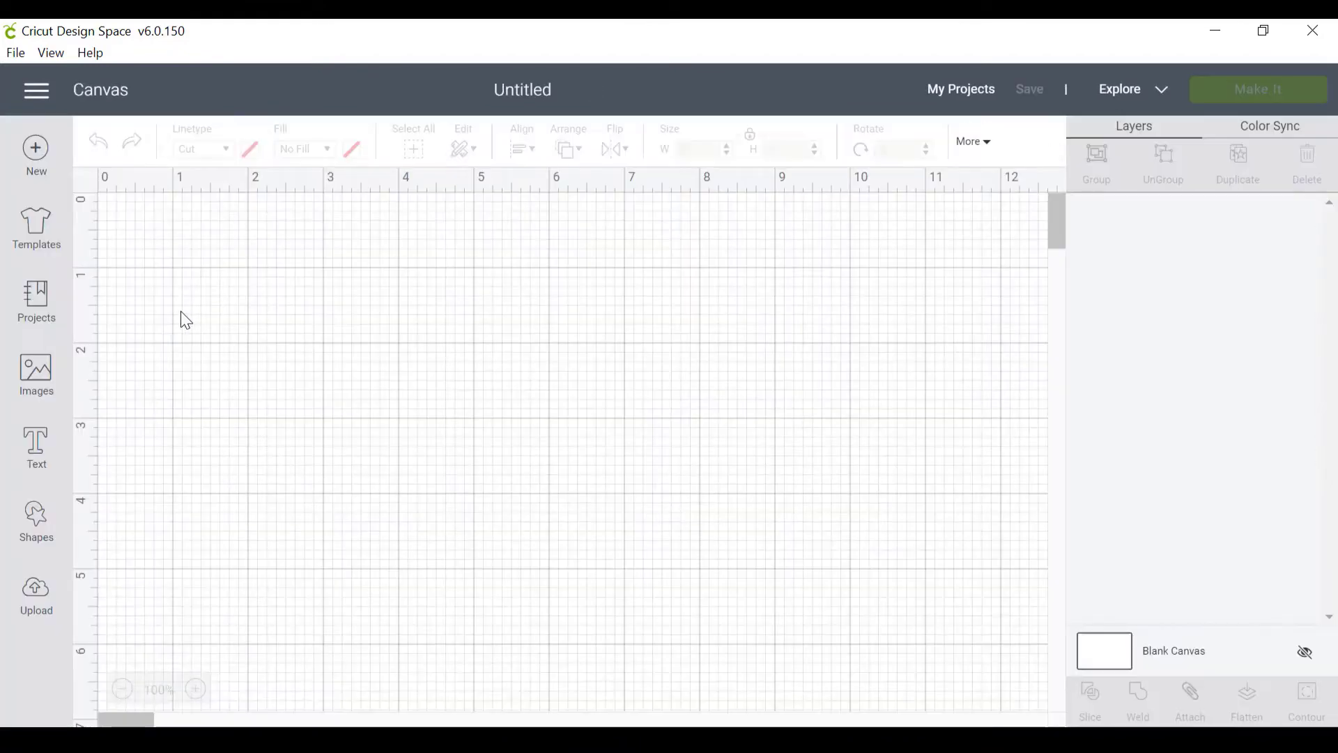
pyautogui.click(25, 389)
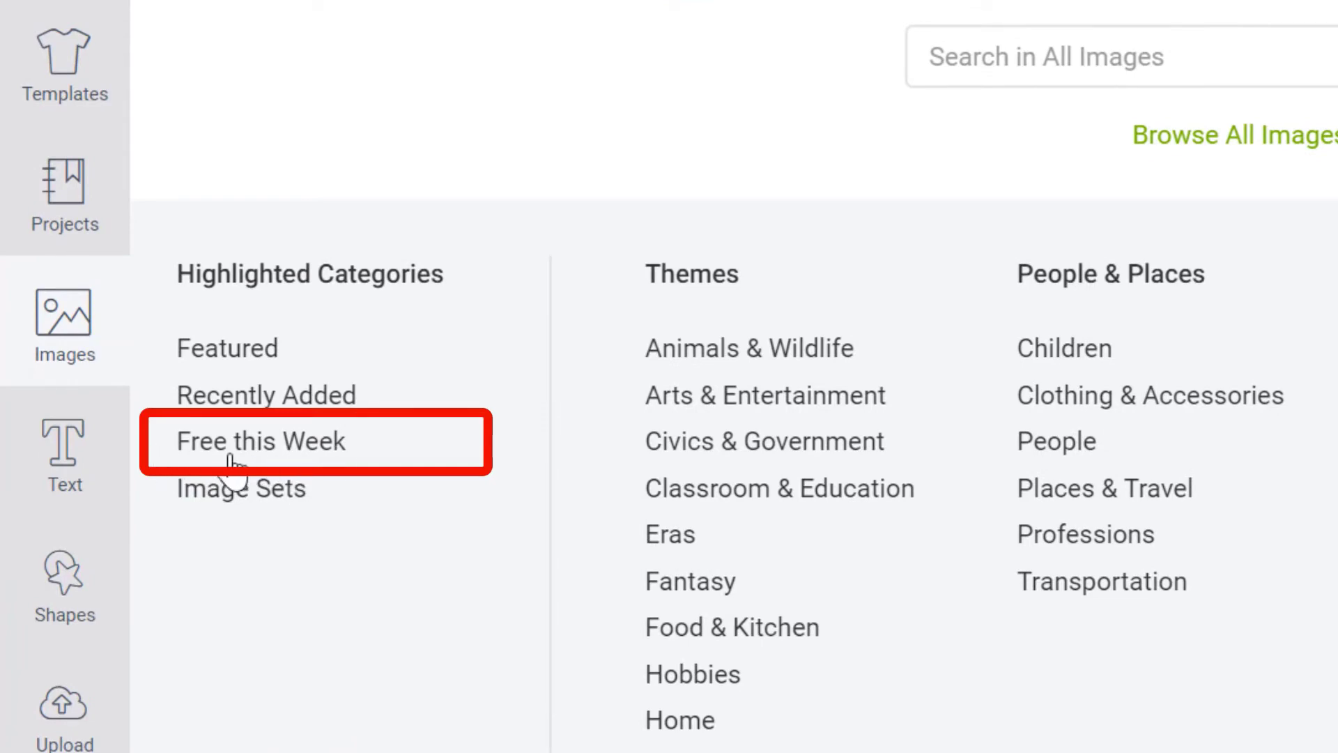
pyautogui.click(230, 457)
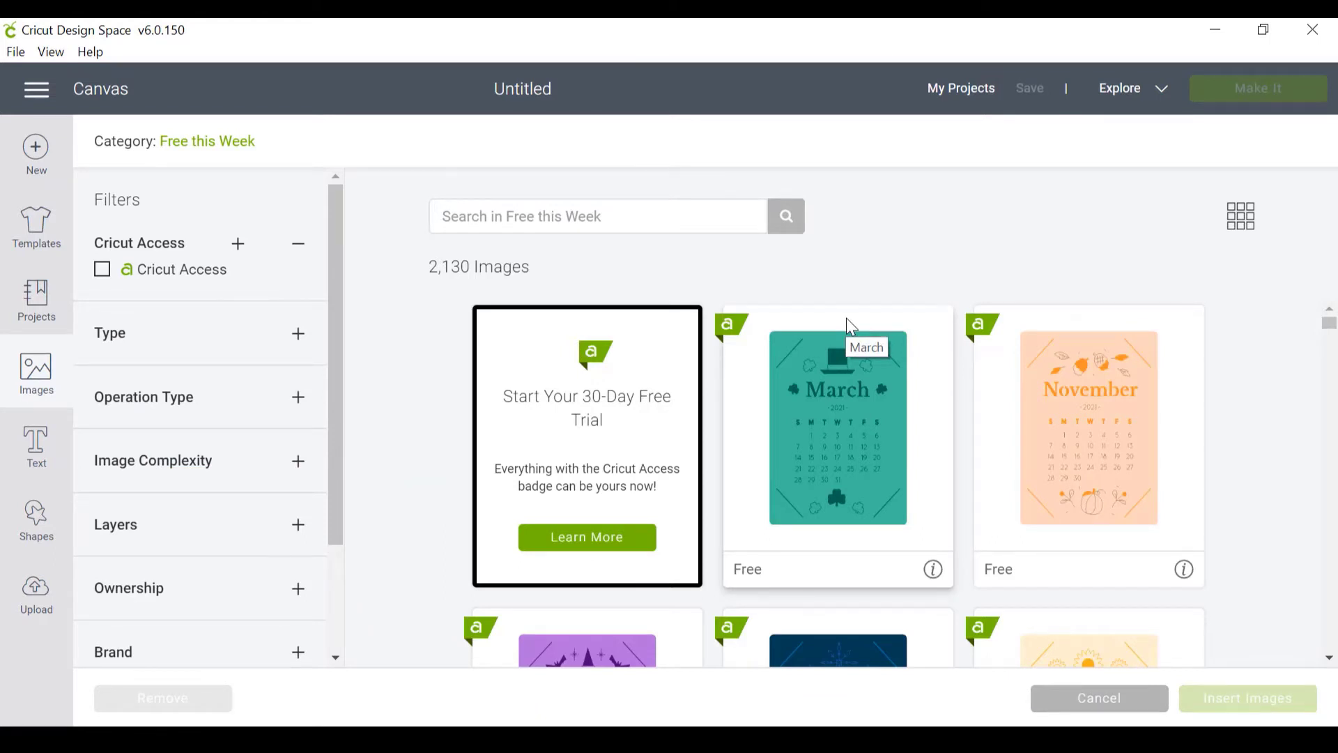
pyautogui.scroll(-3, 846, 320)
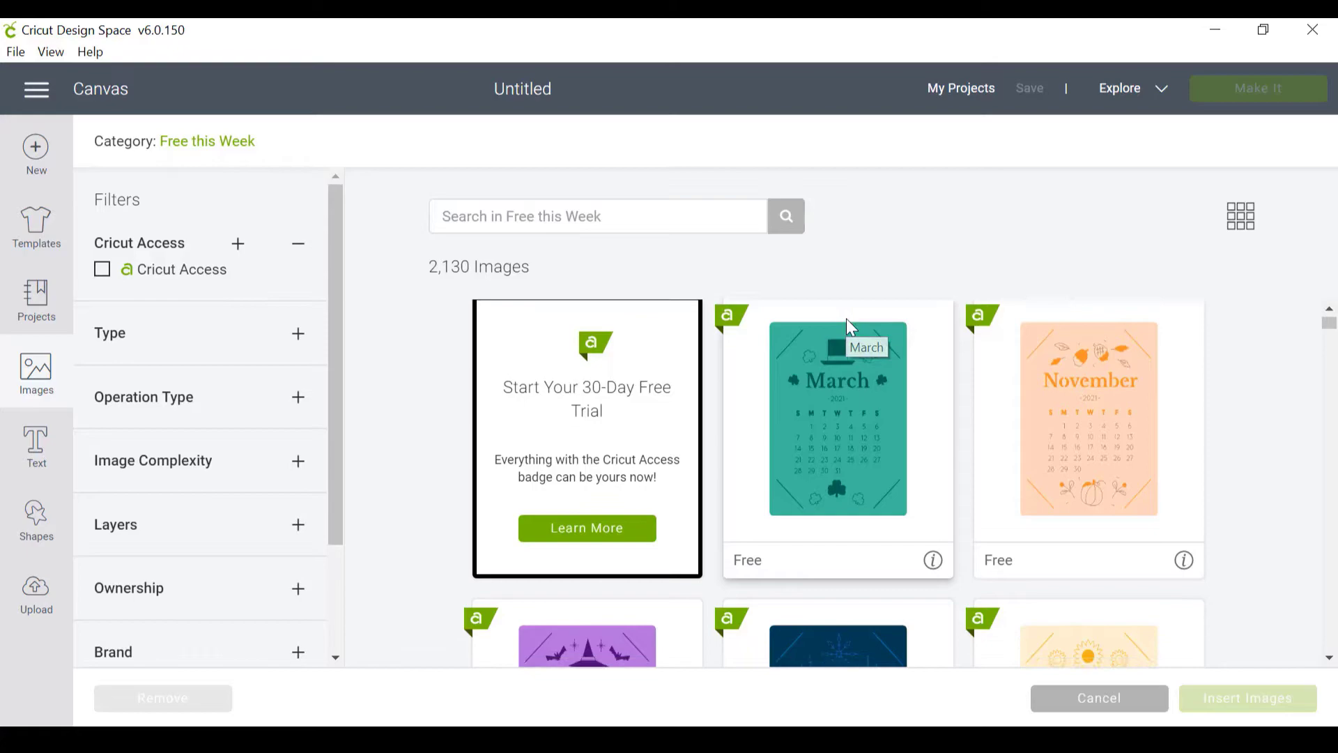
pyautogui.scroll(-10, 852, 329)
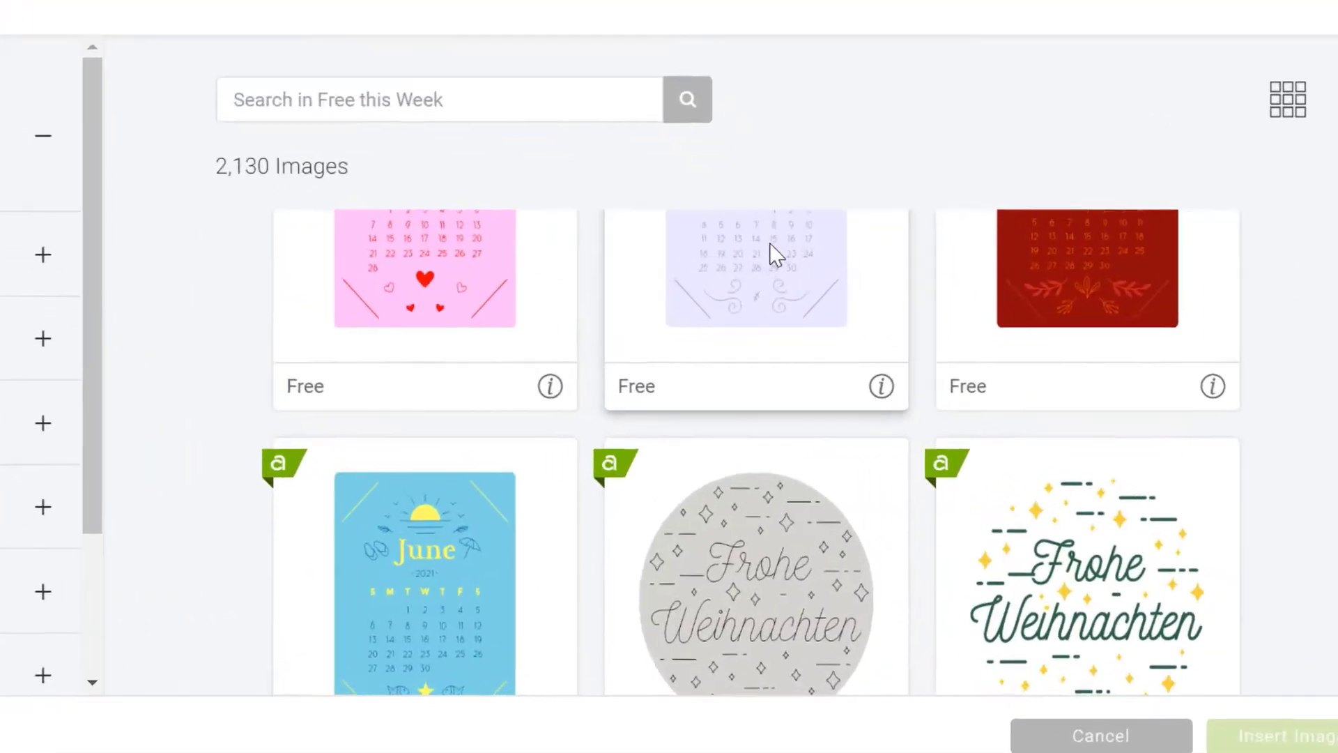
pyautogui.scroll(-15, 775, 254)
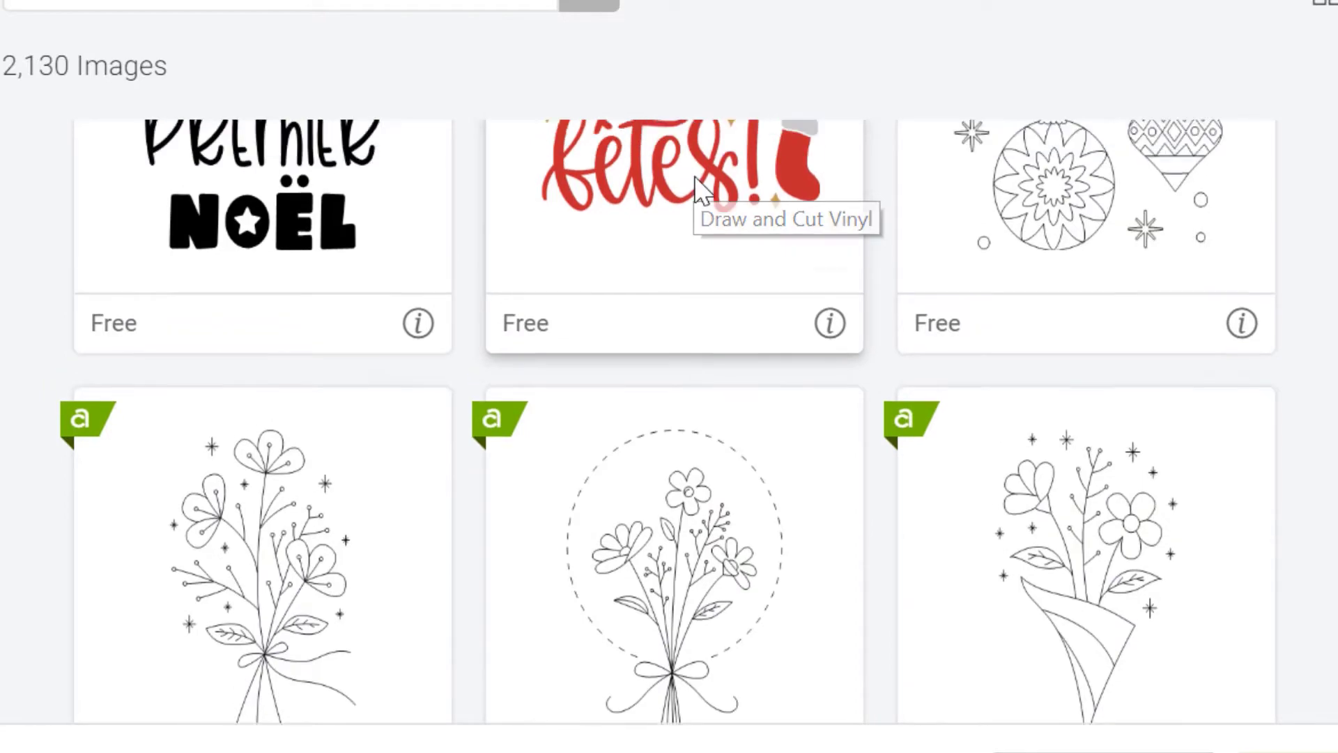
pyautogui.scroll(2, 697, 185)
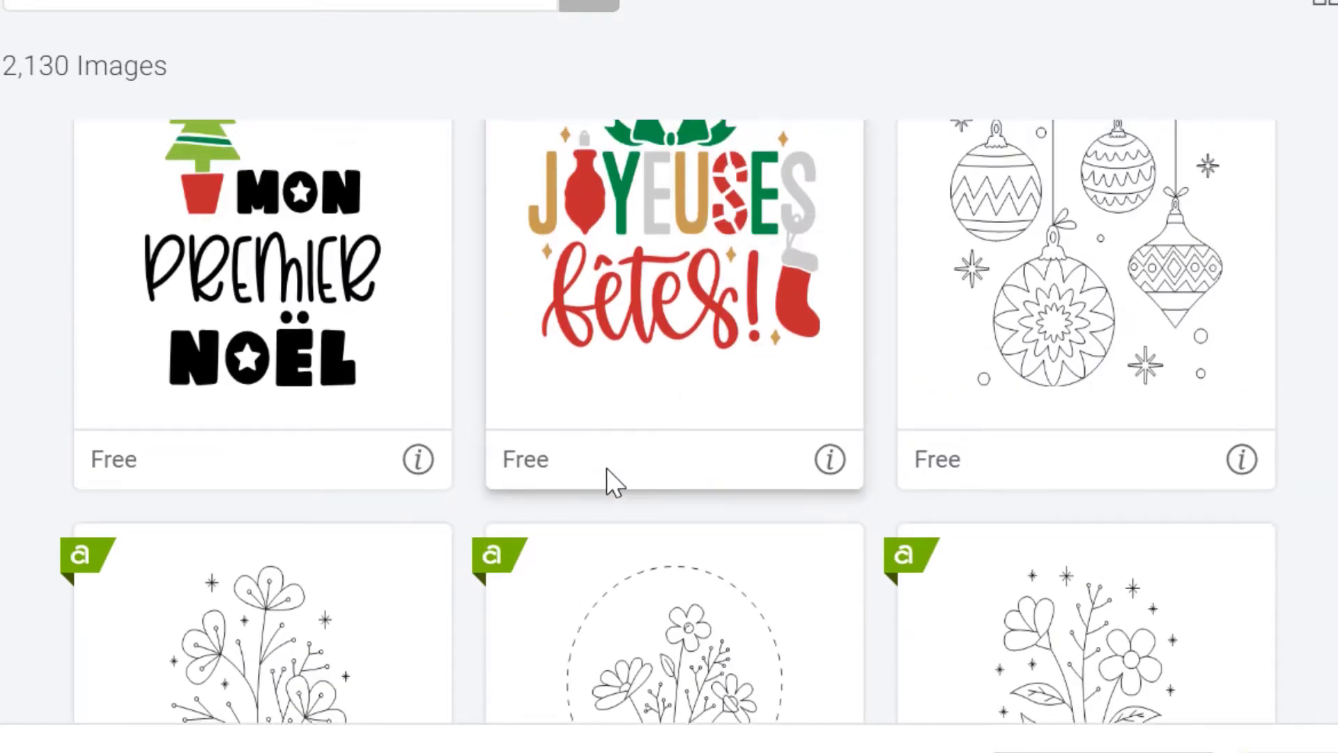
pyautogui.scroll(-20, 605, 469)
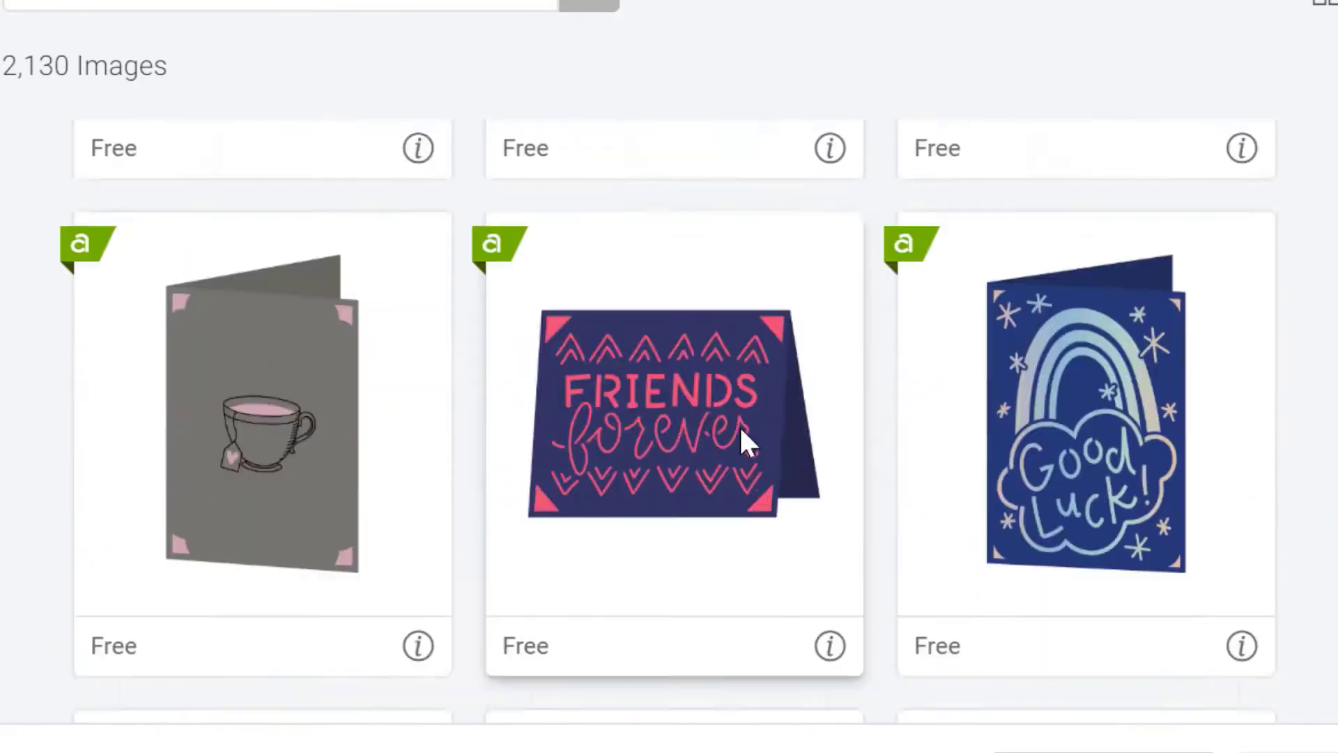
pyautogui.scroll(-5, 738, 424)
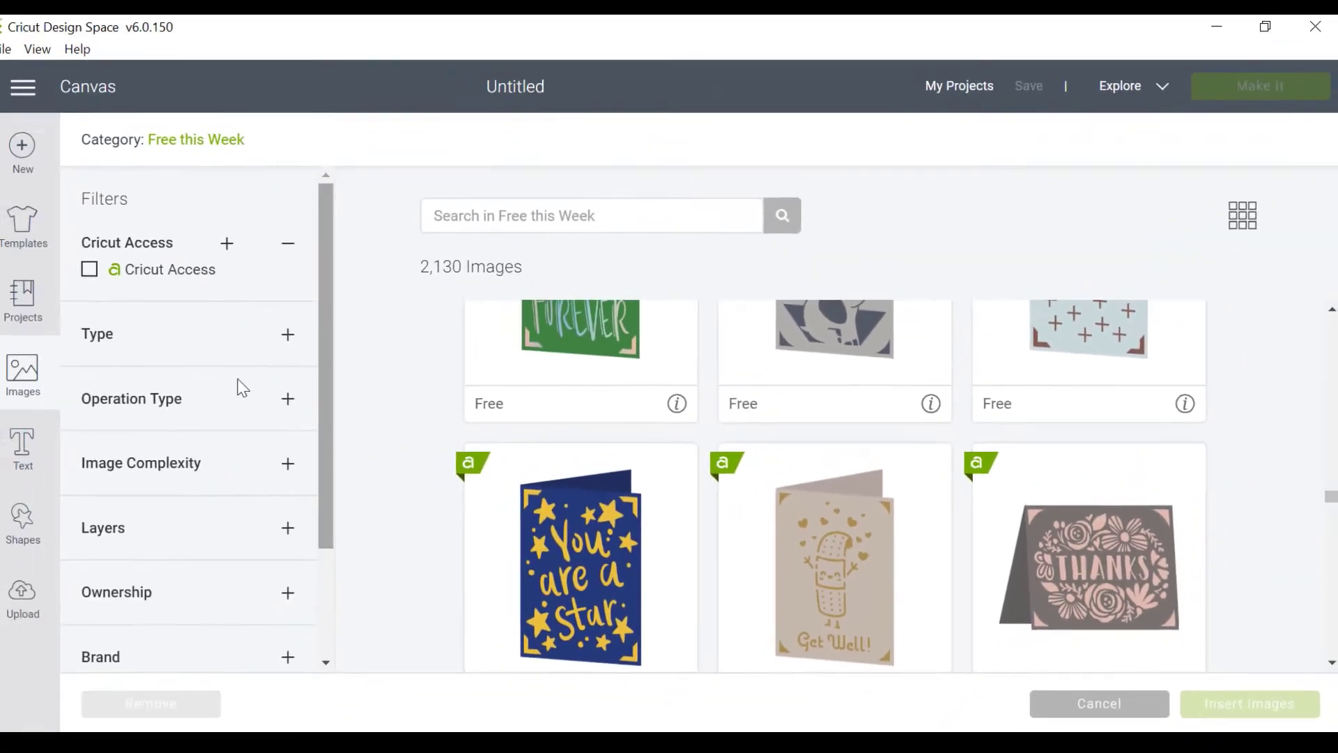
pyautogui.click(21, 387)
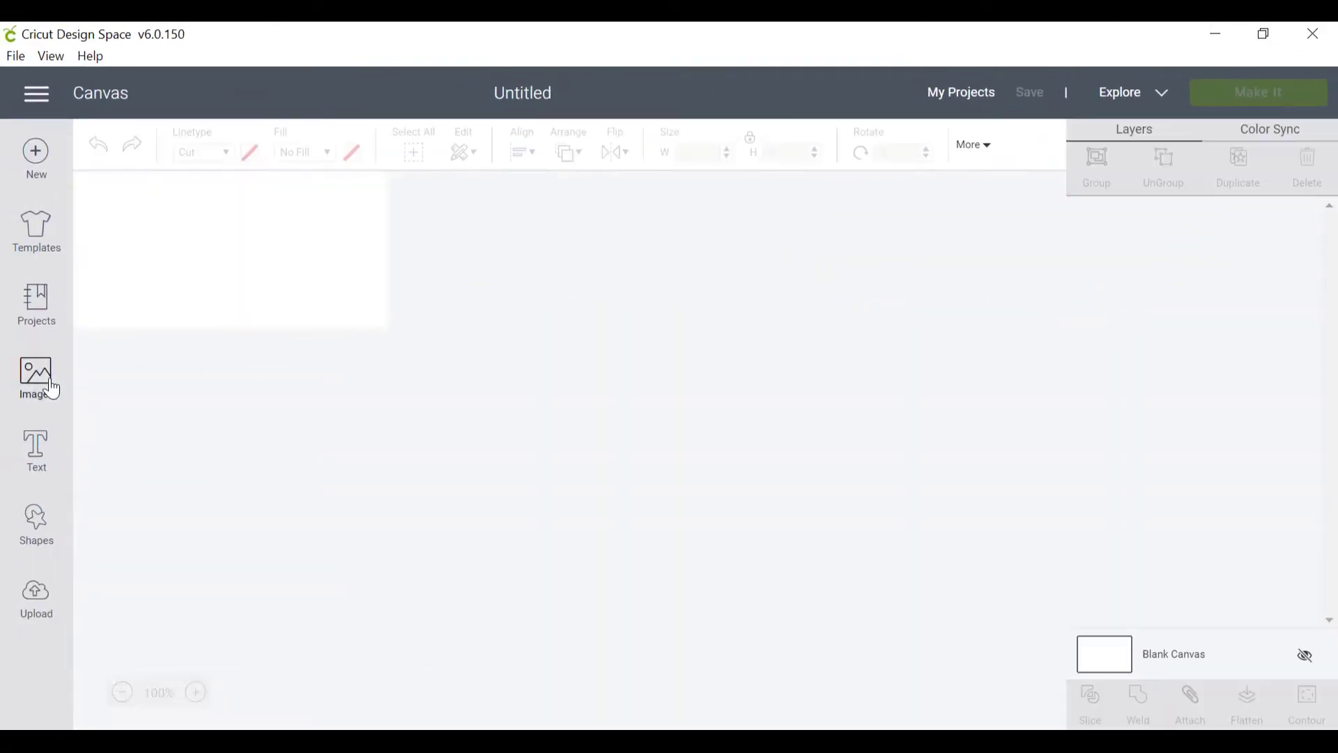
# Search the image library for 'butterfly' and scroll through the 791 results
pyautogui.click(15, 404)
pyautogui.click(654, 228)
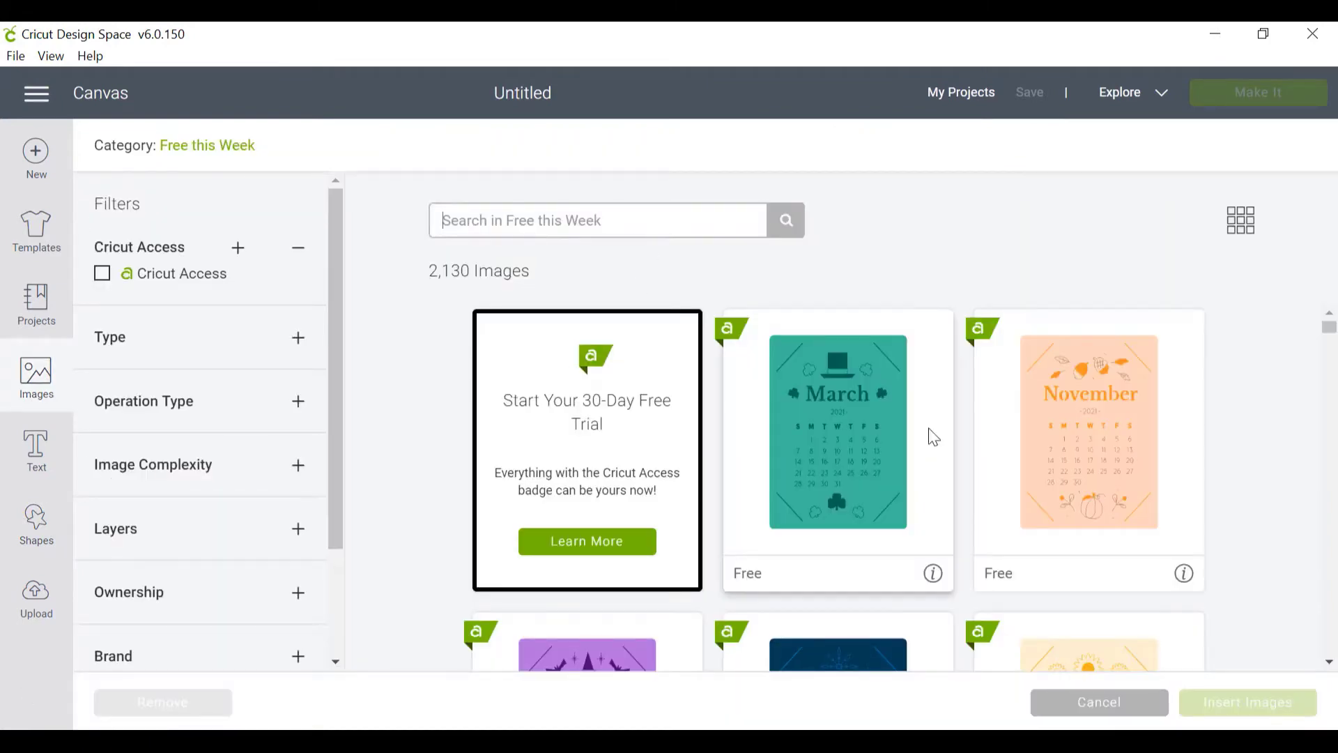
pyautogui.write('butterfly')
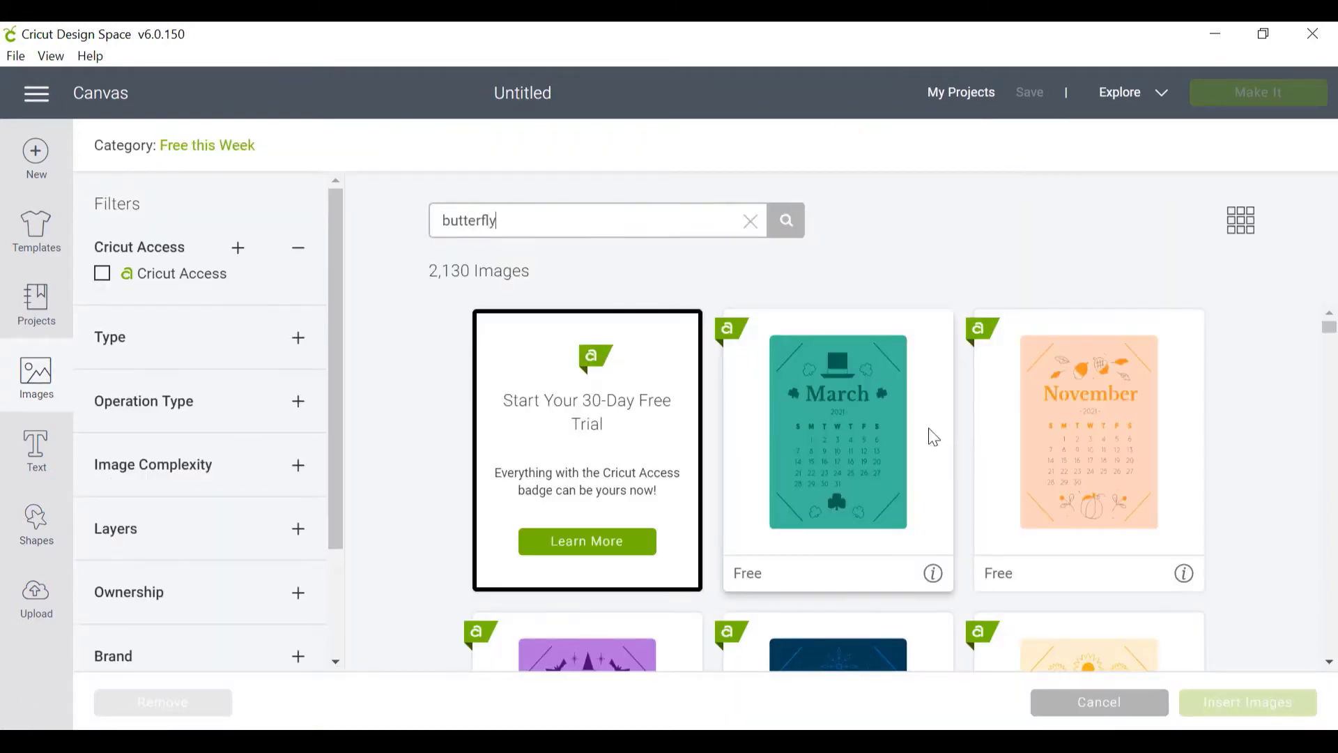
pyautogui.click(791, 231)
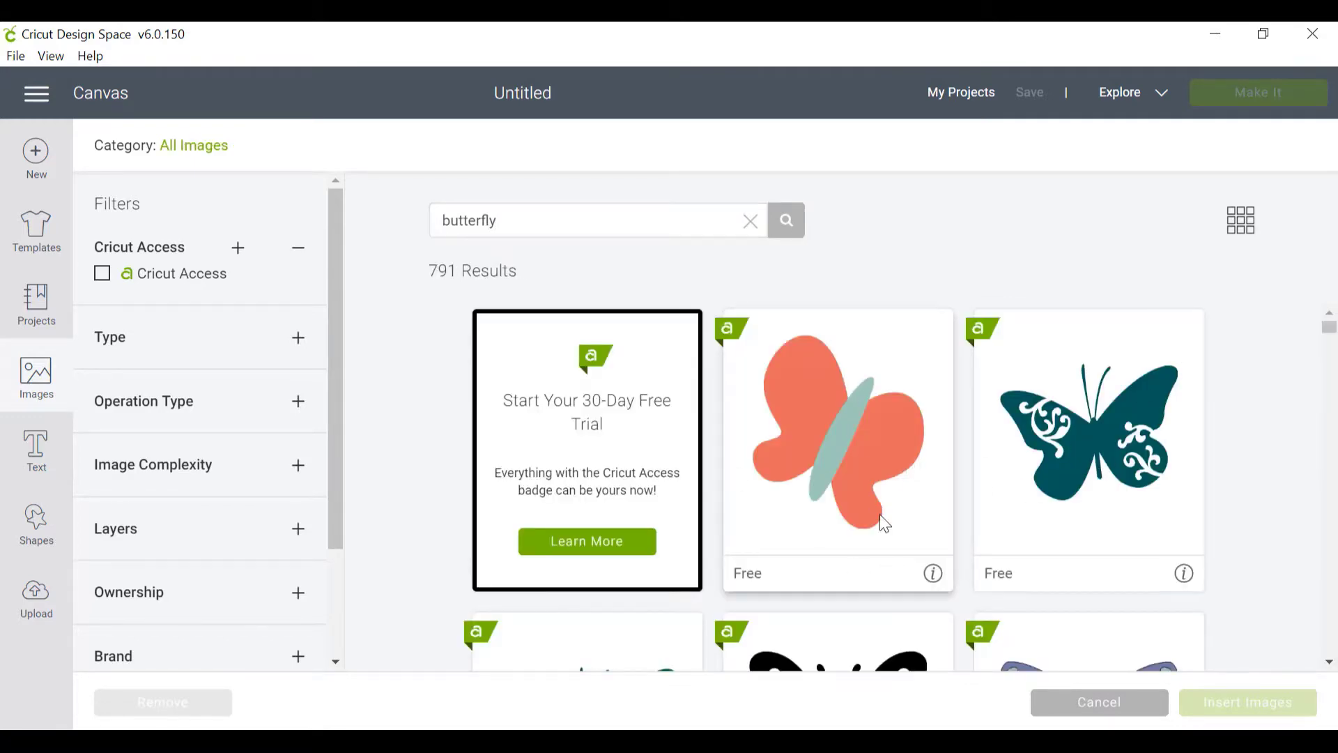
pyautogui.scroll(-10, 737, 575)
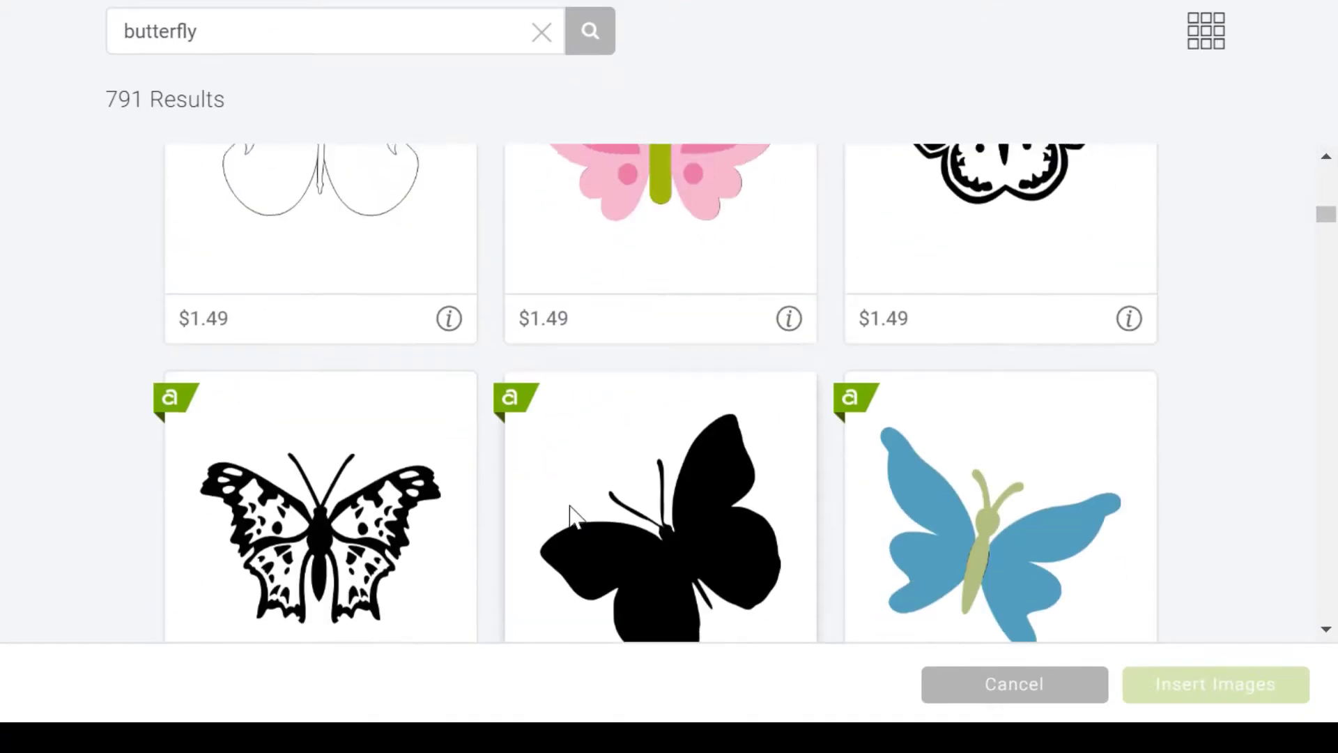
pyautogui.scroll(2, 544, 488)
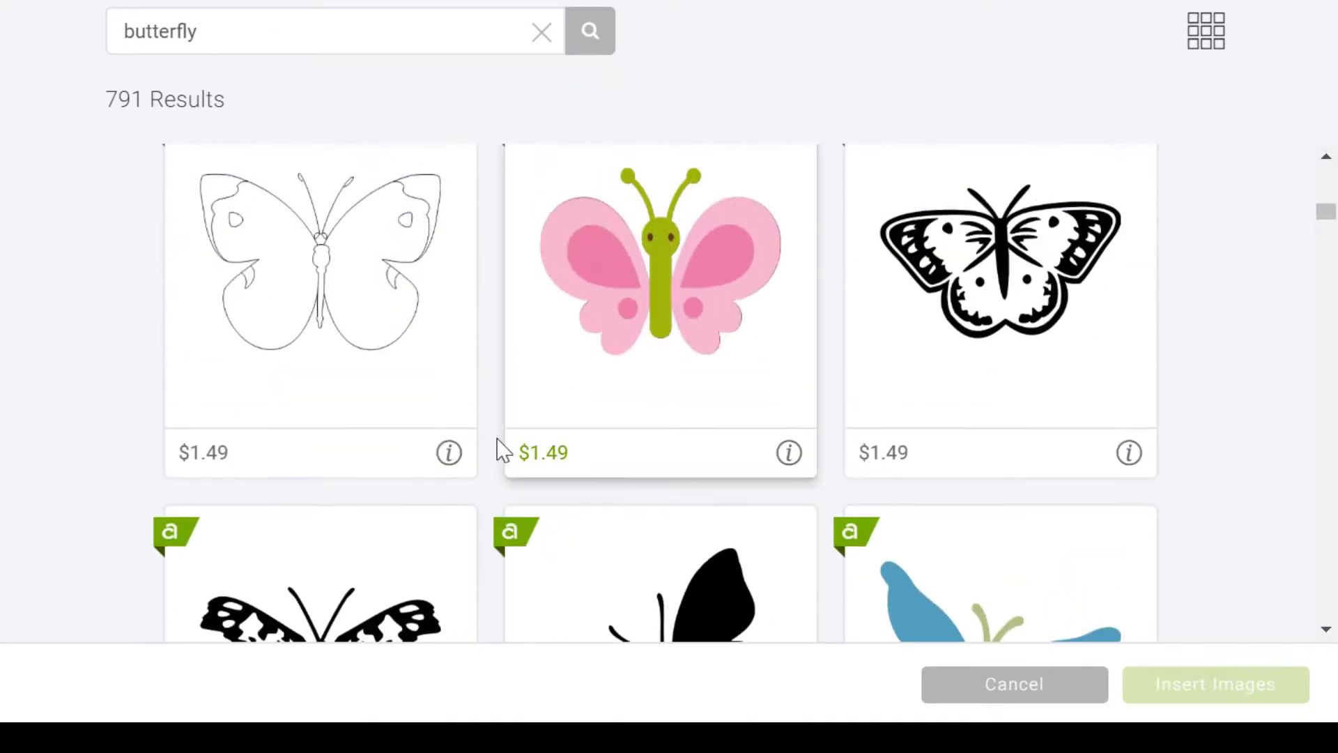
pyautogui.scroll(-7, 635, 488)
pyautogui.scroll(-20, 635, 501)
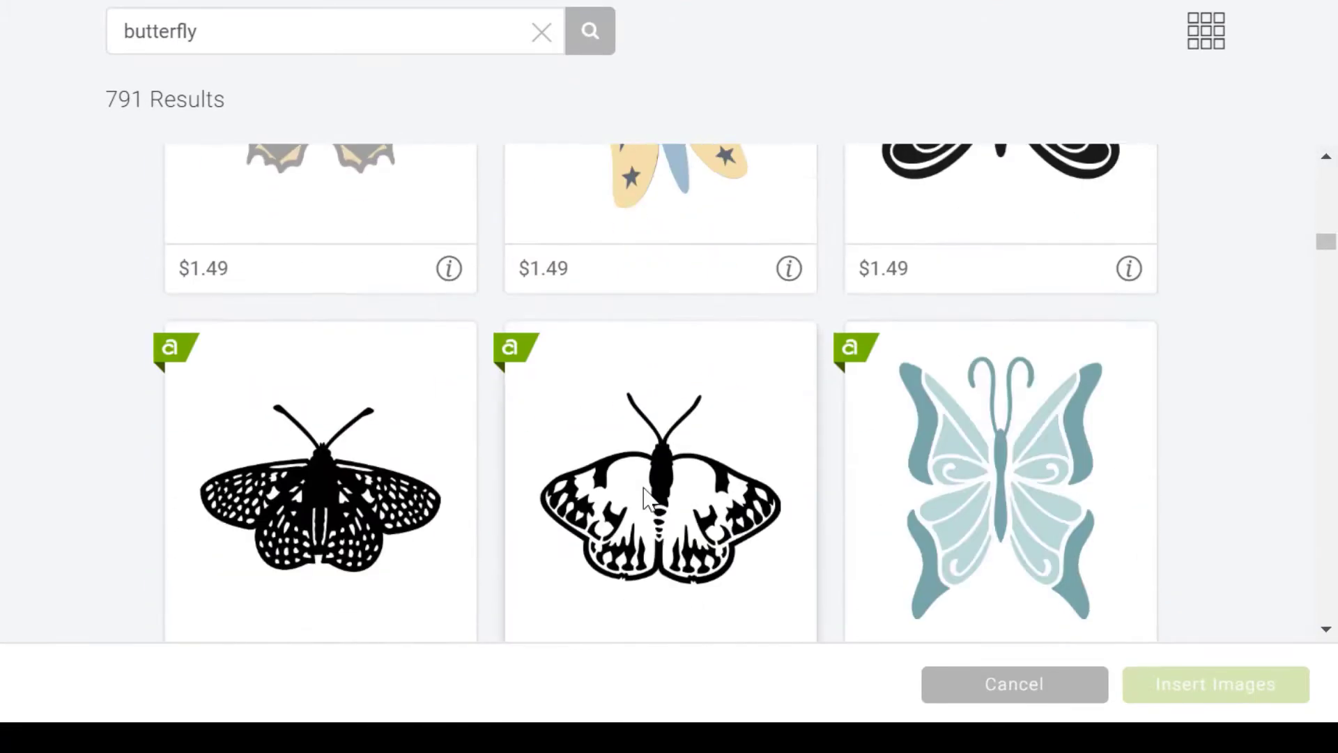
pyautogui.scroll(-20, 664, 496)
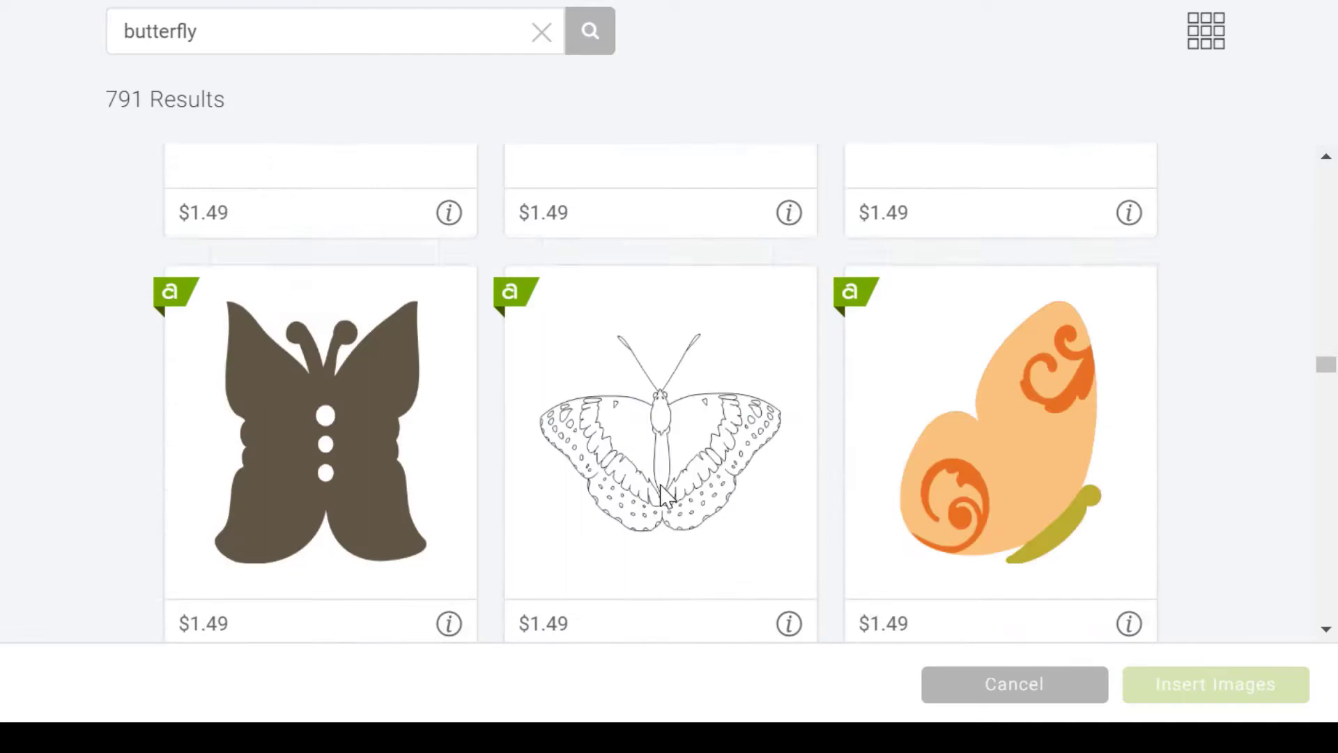
pyautogui.scroll(-6, 666, 496)
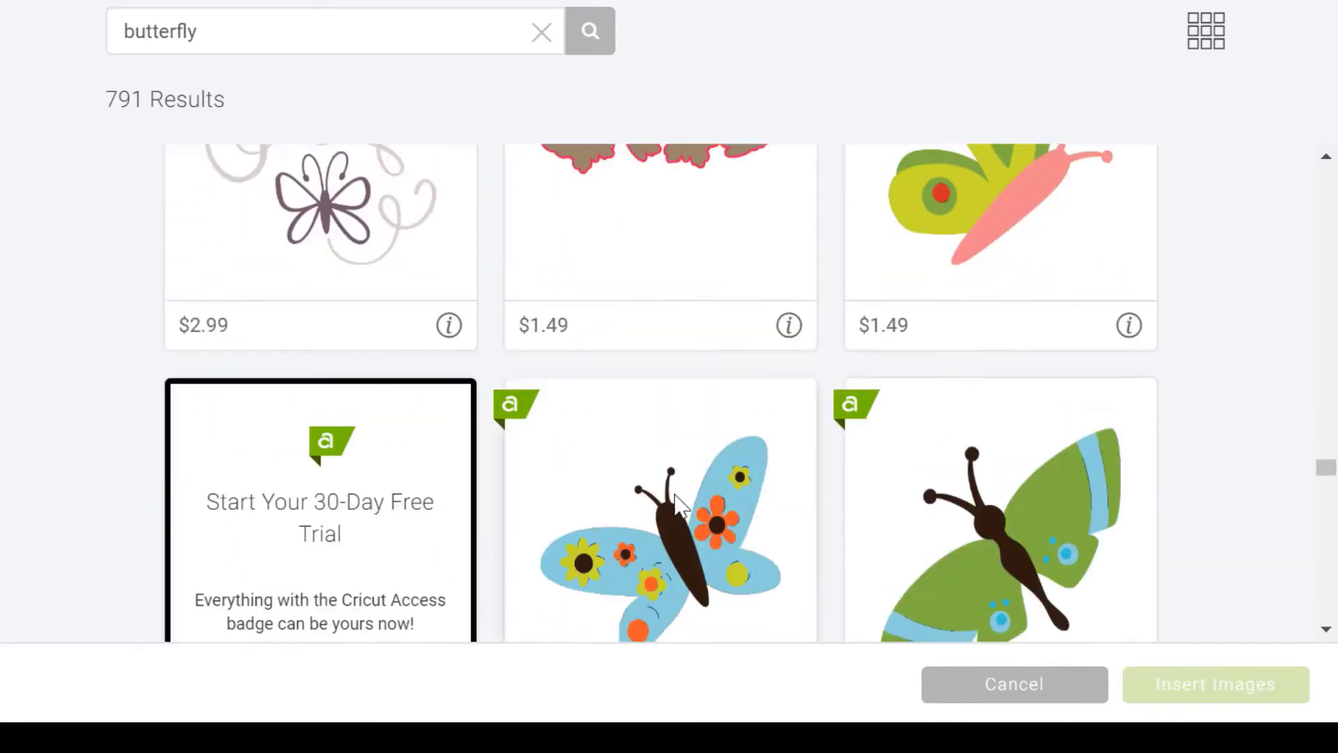
pyautogui.moveTo(1325, 467); pyautogui.dragTo(1289, 105)
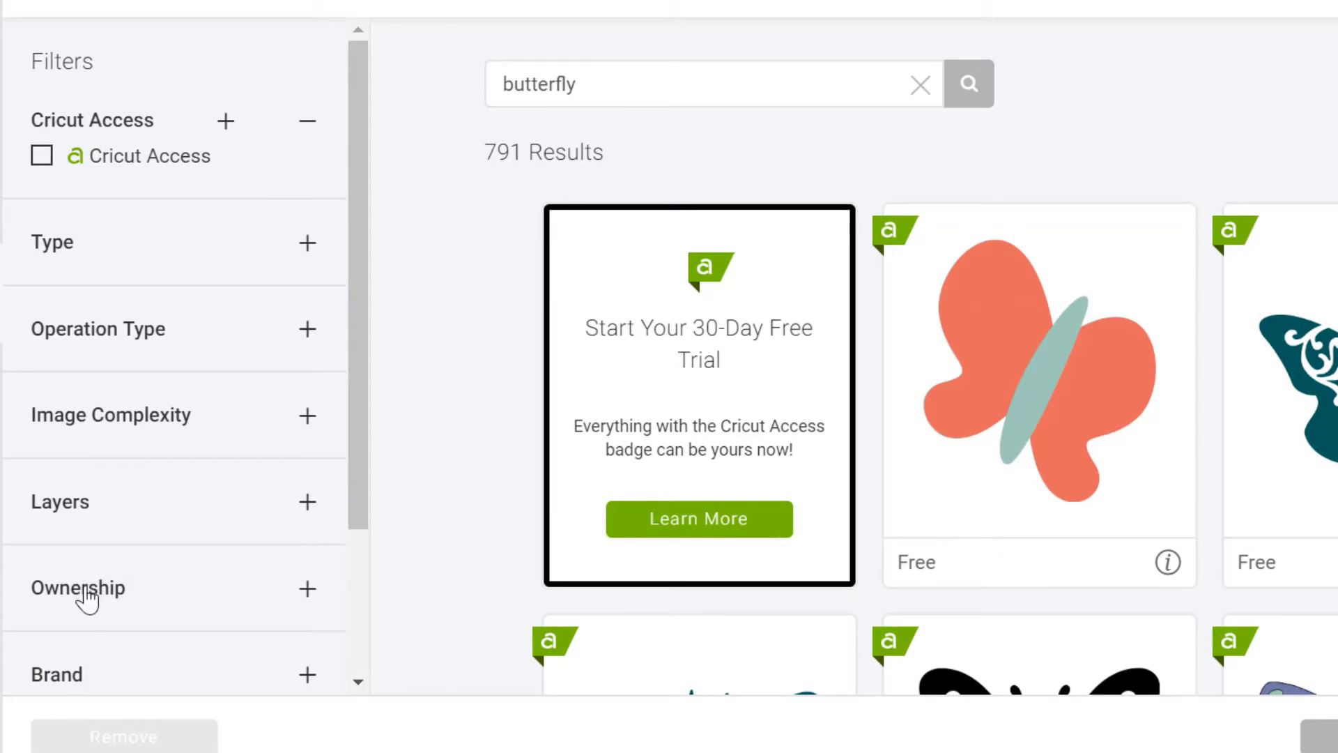
# Filter the butterfly results to Free ownership only and browse the 15 remaining images
pyautogui.click(85, 588)
pyautogui.scroll(-2, 87, 593)
pyautogui.scroll(-3, 87, 599)
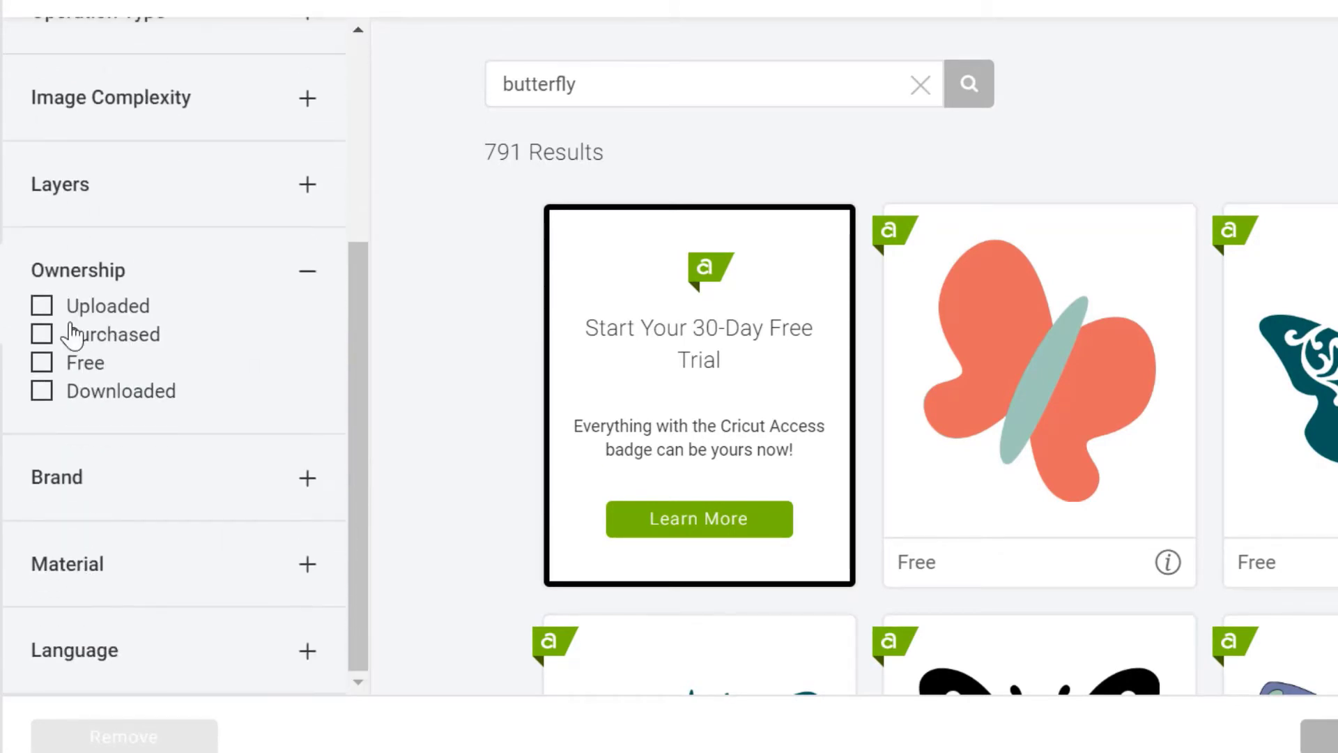
pyautogui.click(42, 363)
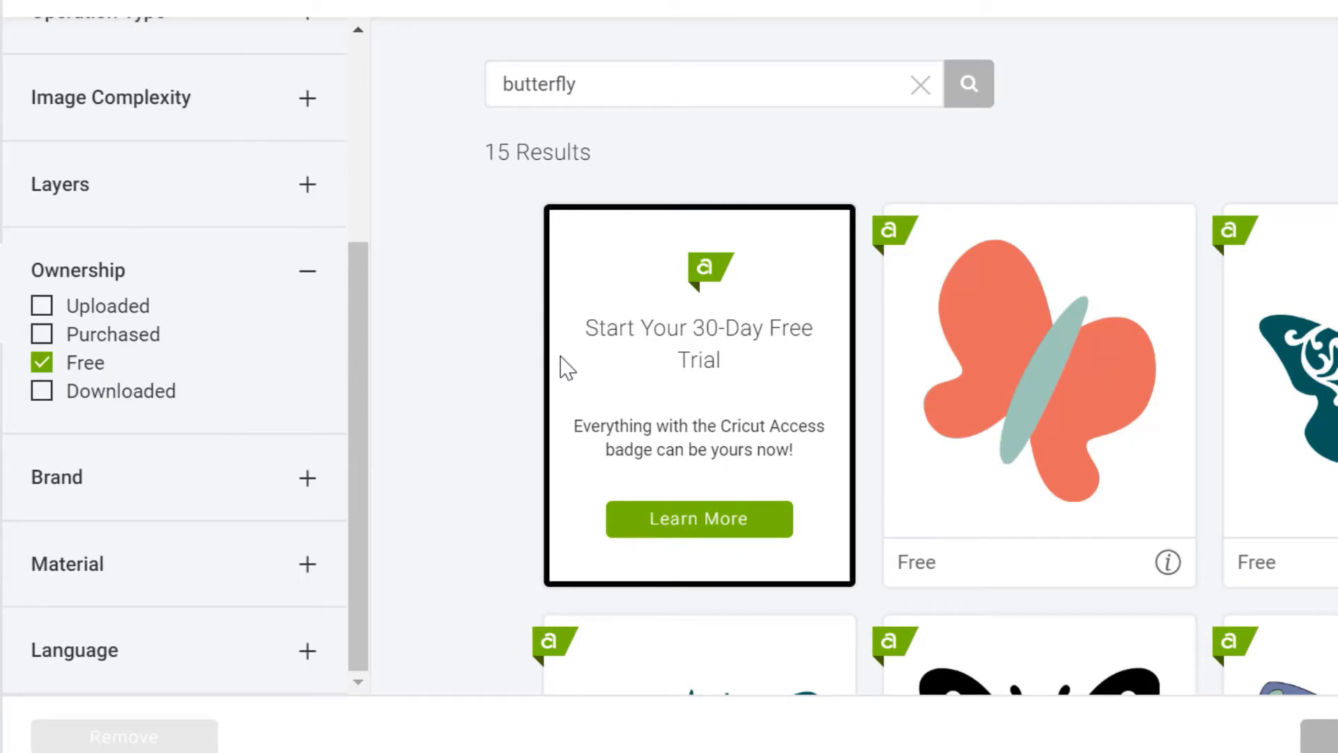
pyautogui.scroll(-2, 505, 412)
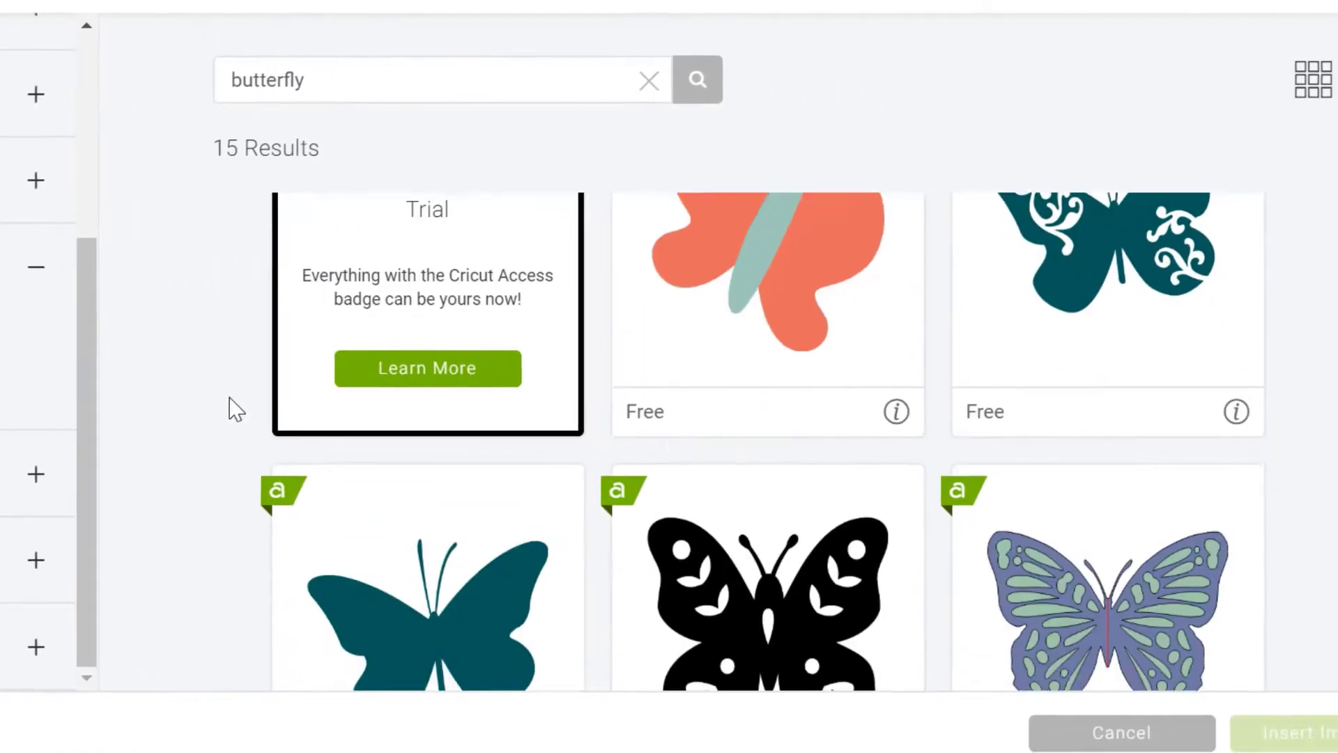
pyautogui.scroll(-6, 235, 409)
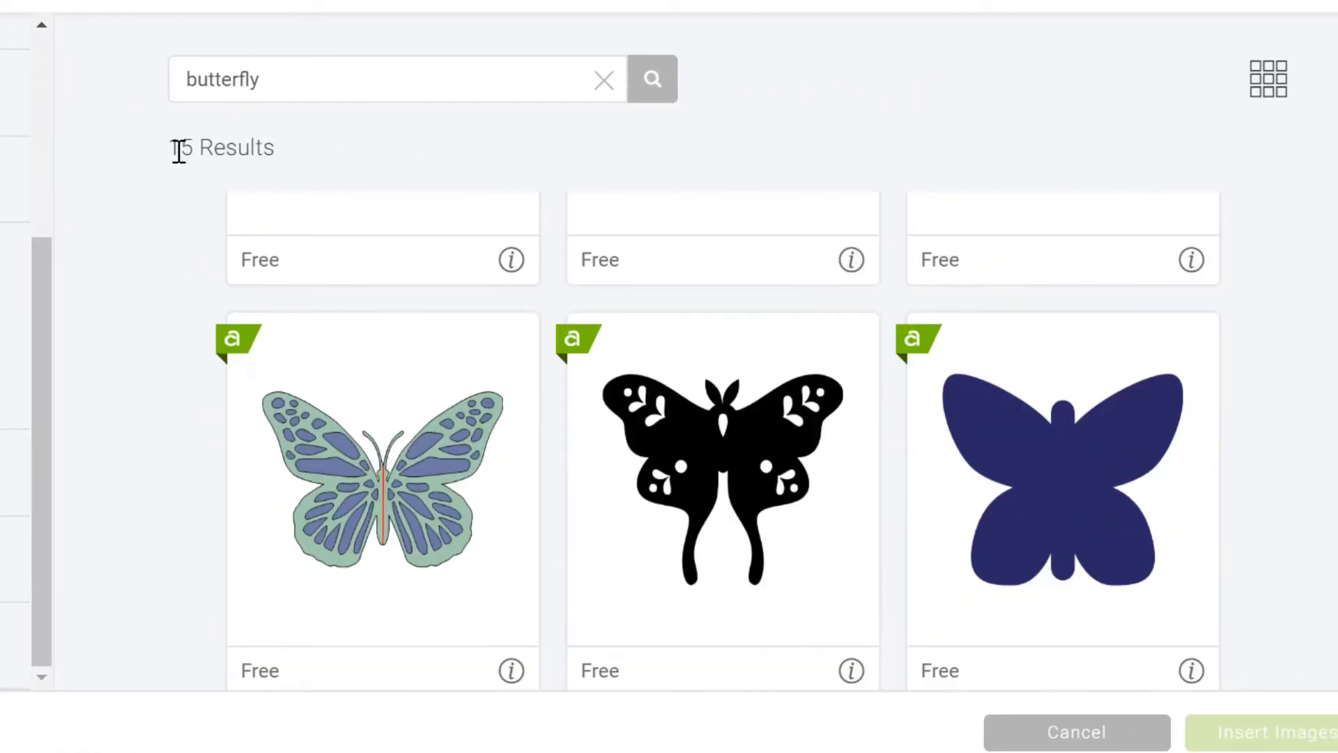
pyautogui.scroll(-10, 469, 458)
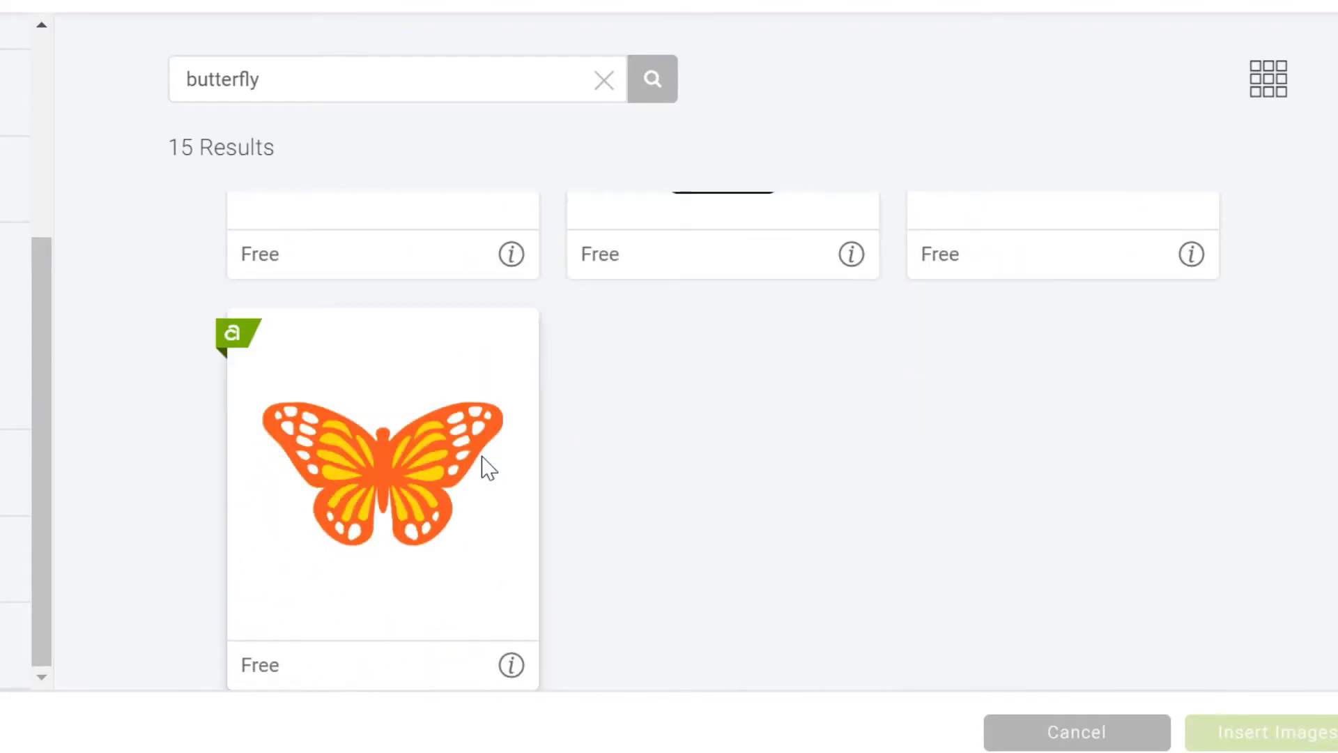
pyautogui.scroll(10, 494, 466)
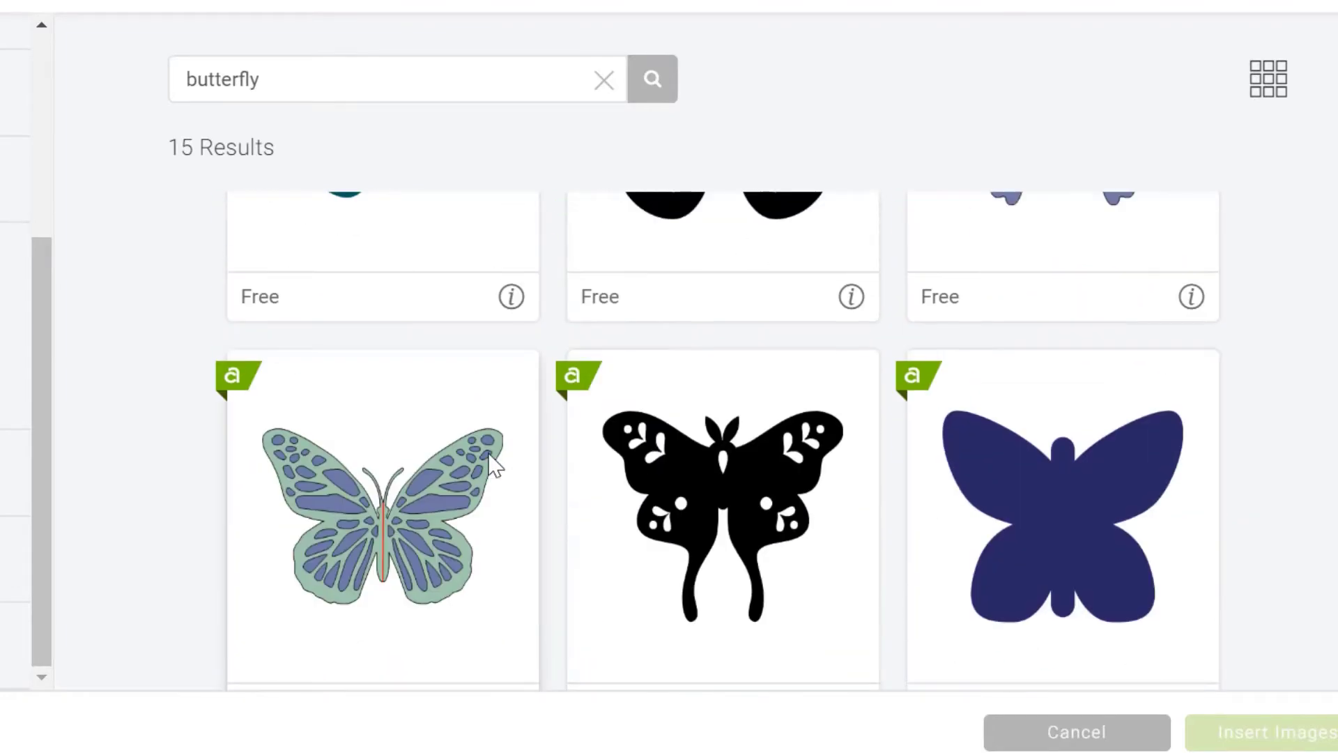
pyautogui.scroll(10, 494, 465)
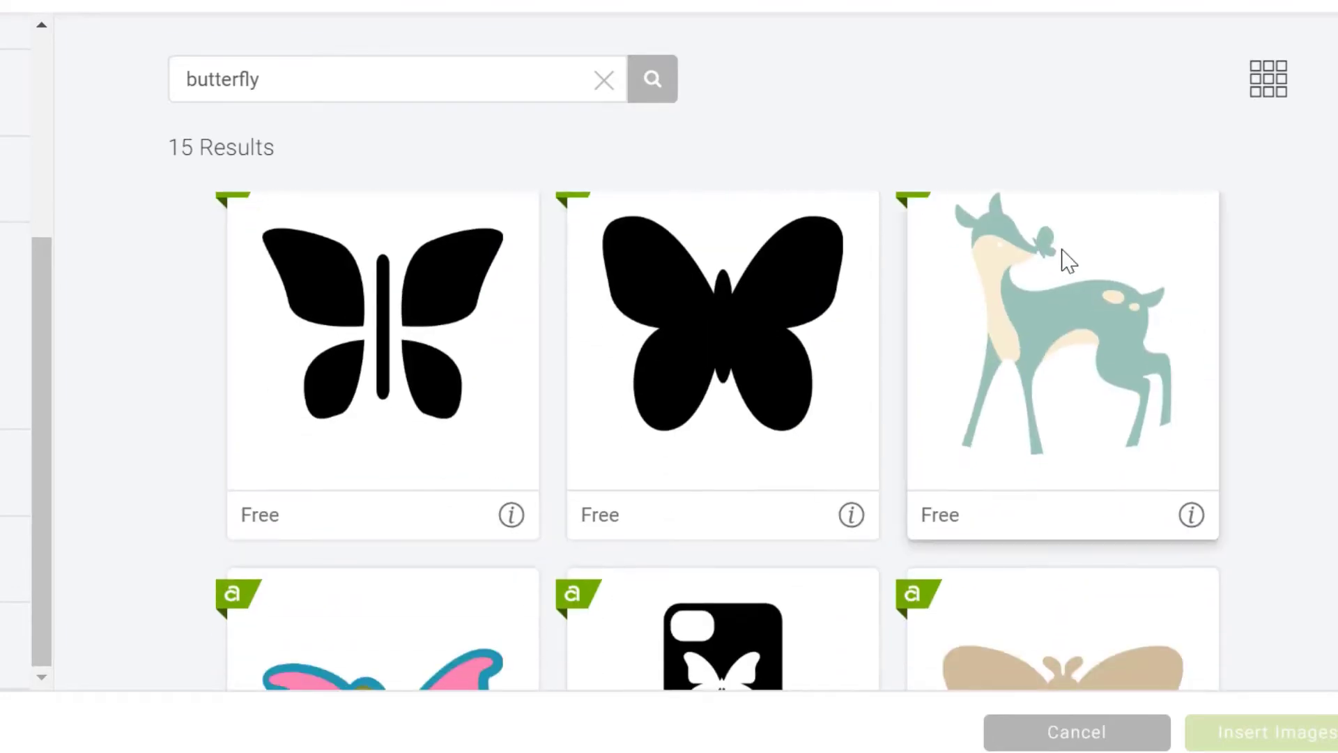
pyautogui.scroll(-5, 732, 411)
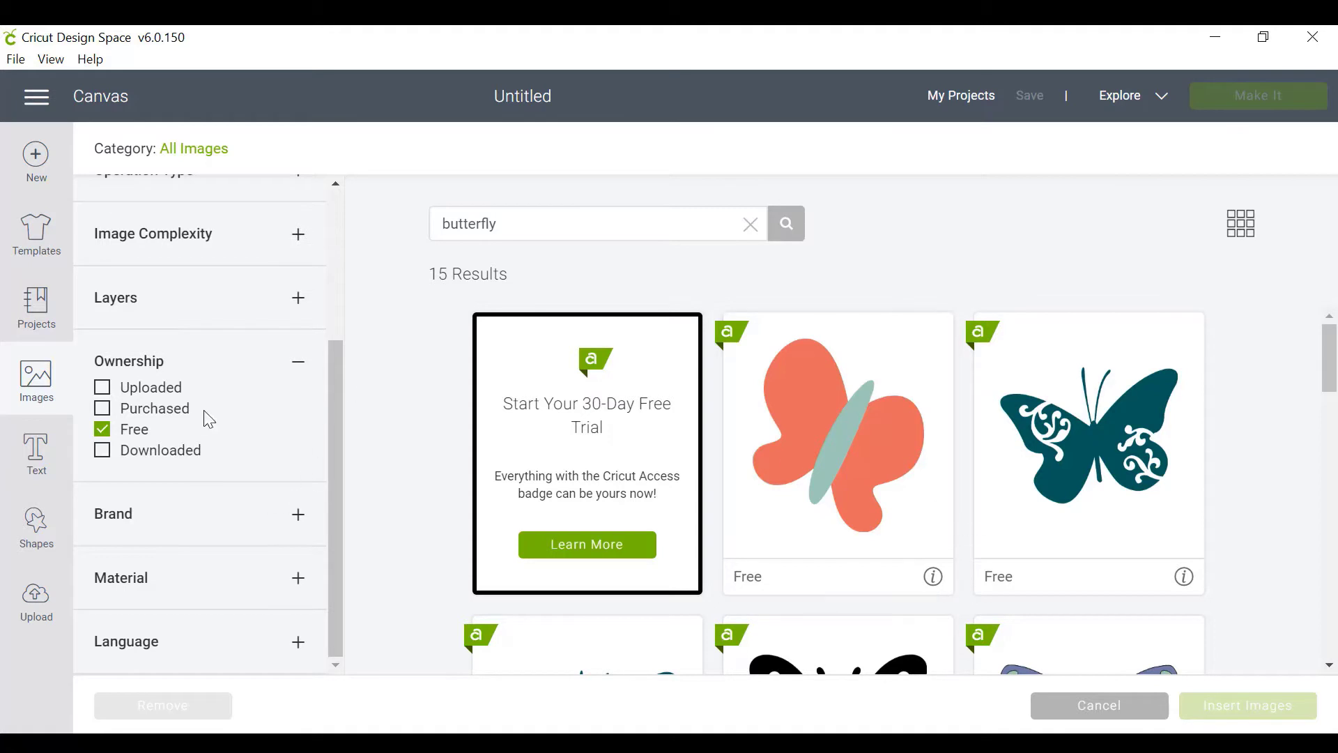
# Close the image library, add a 3.111-inch square from Shapes, and change its fill to Print
pyautogui.click(1123, 714)
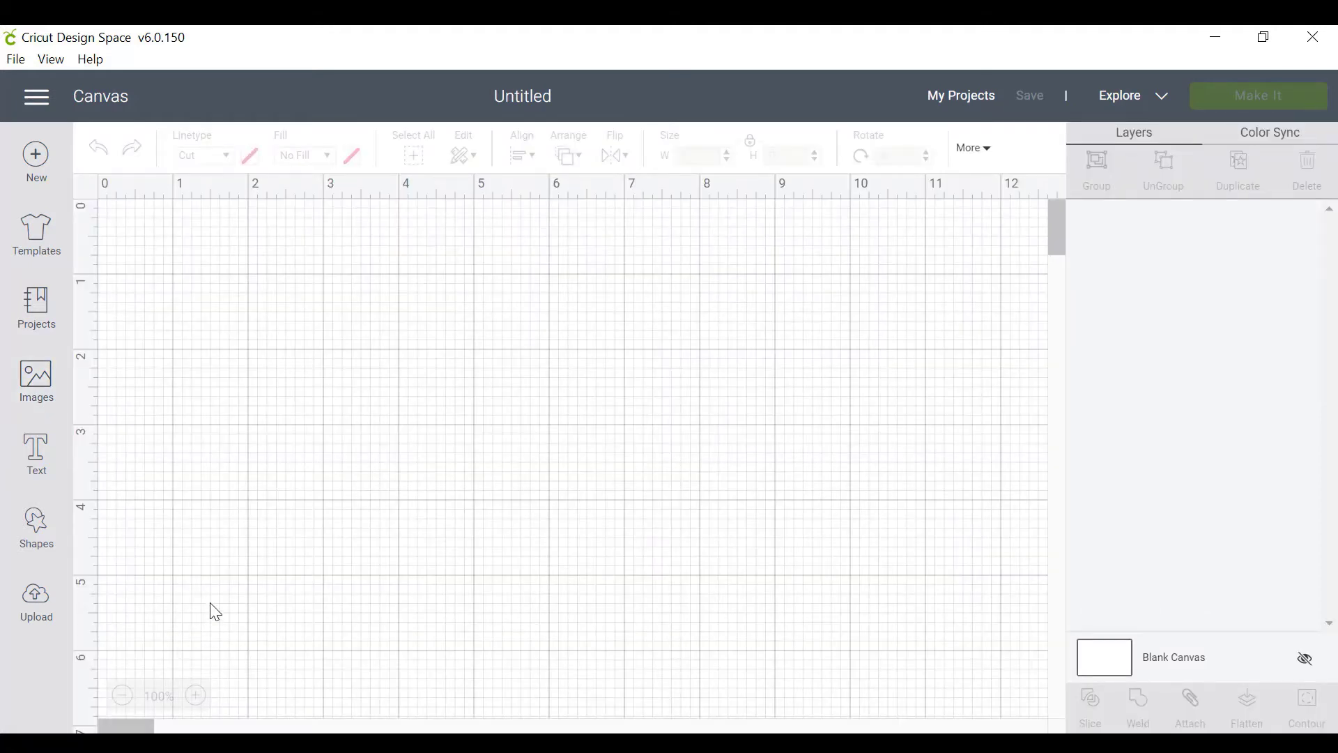
pyautogui.click(41, 529)
pyautogui.click(117, 406)
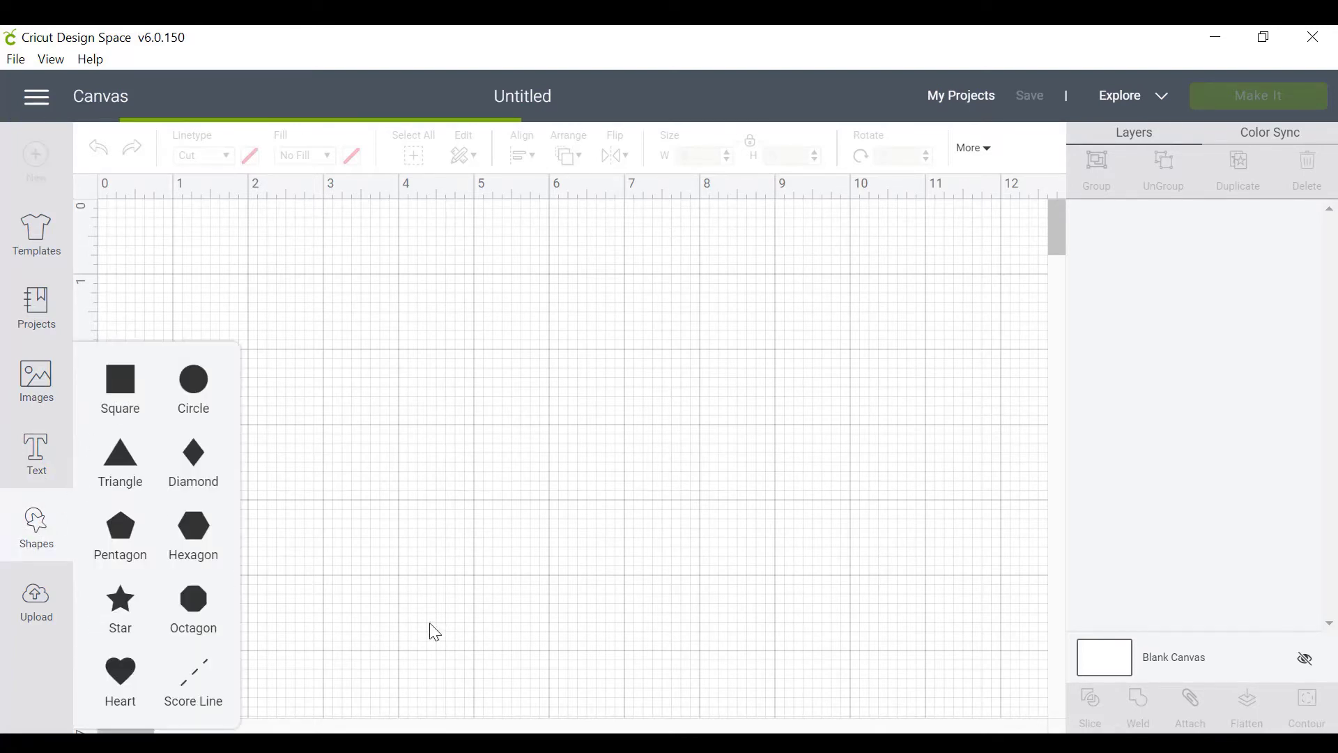
pyautogui.click(388, 493)
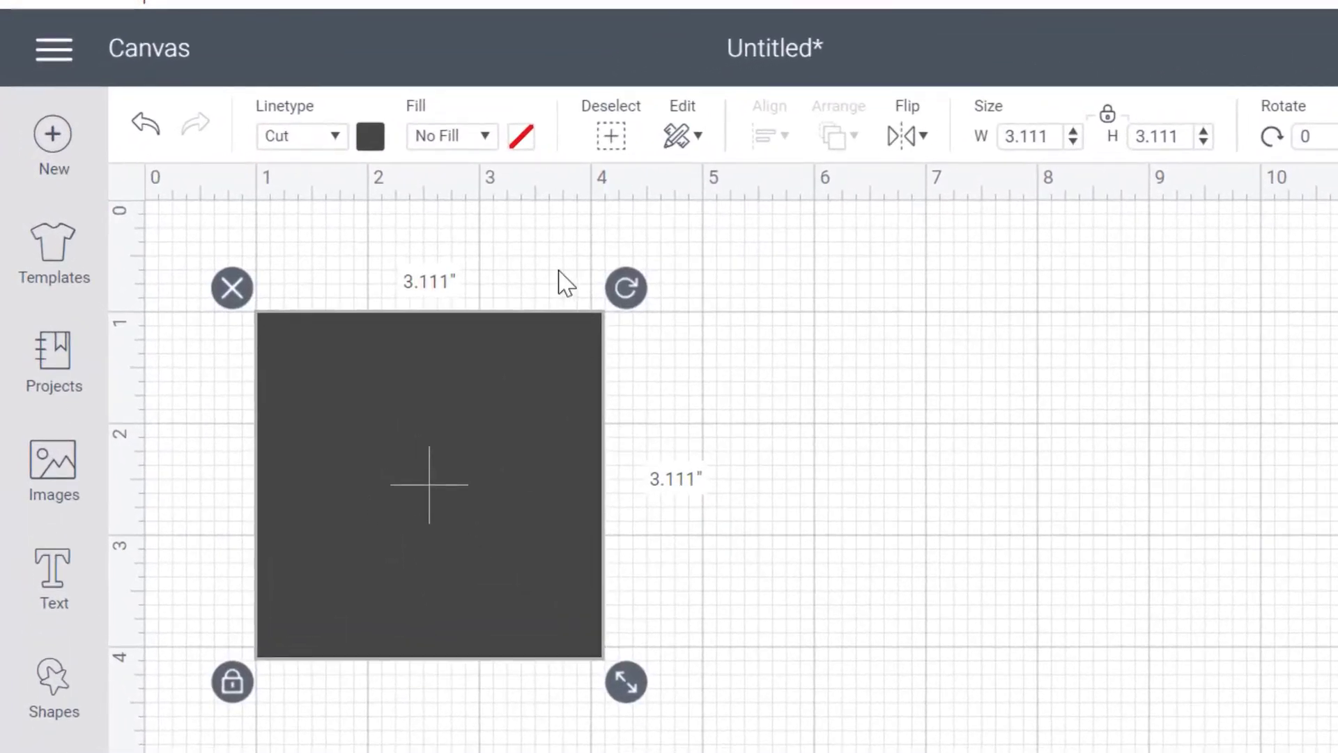
pyautogui.click(462, 137)
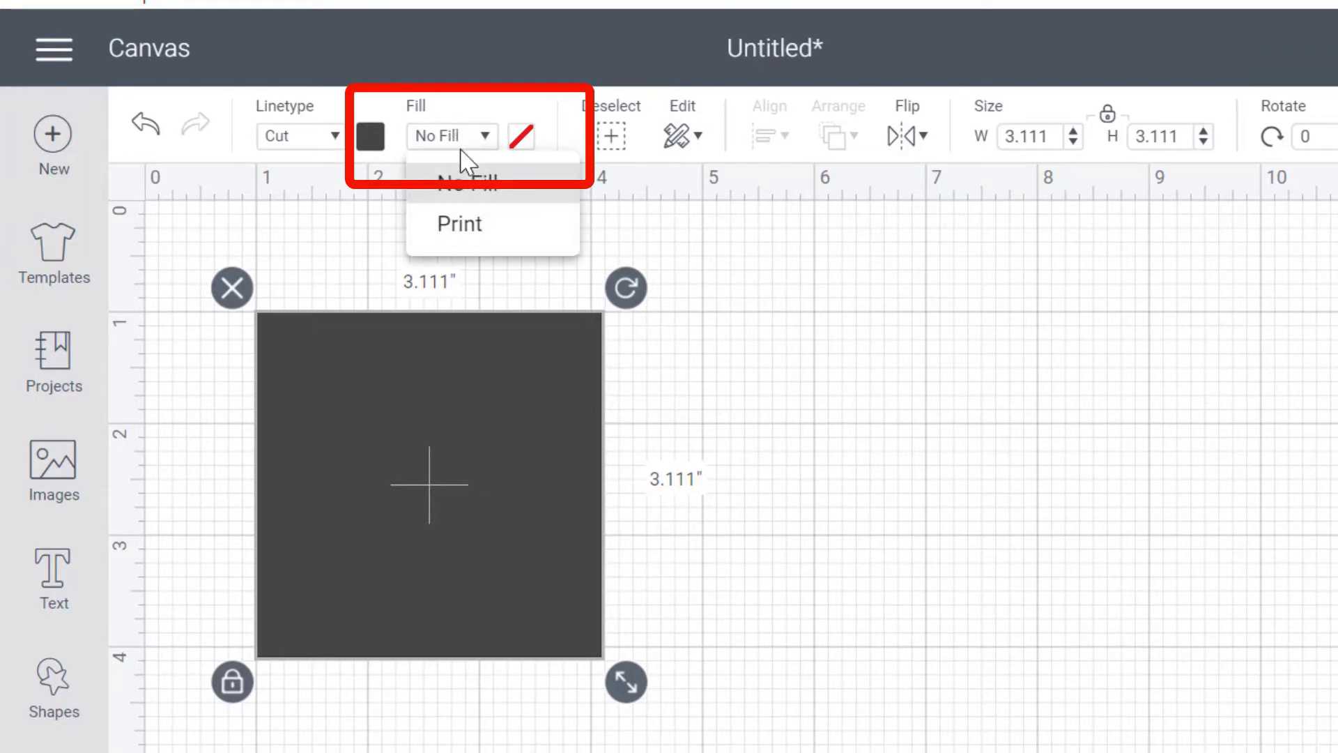
pyautogui.click(452, 224)
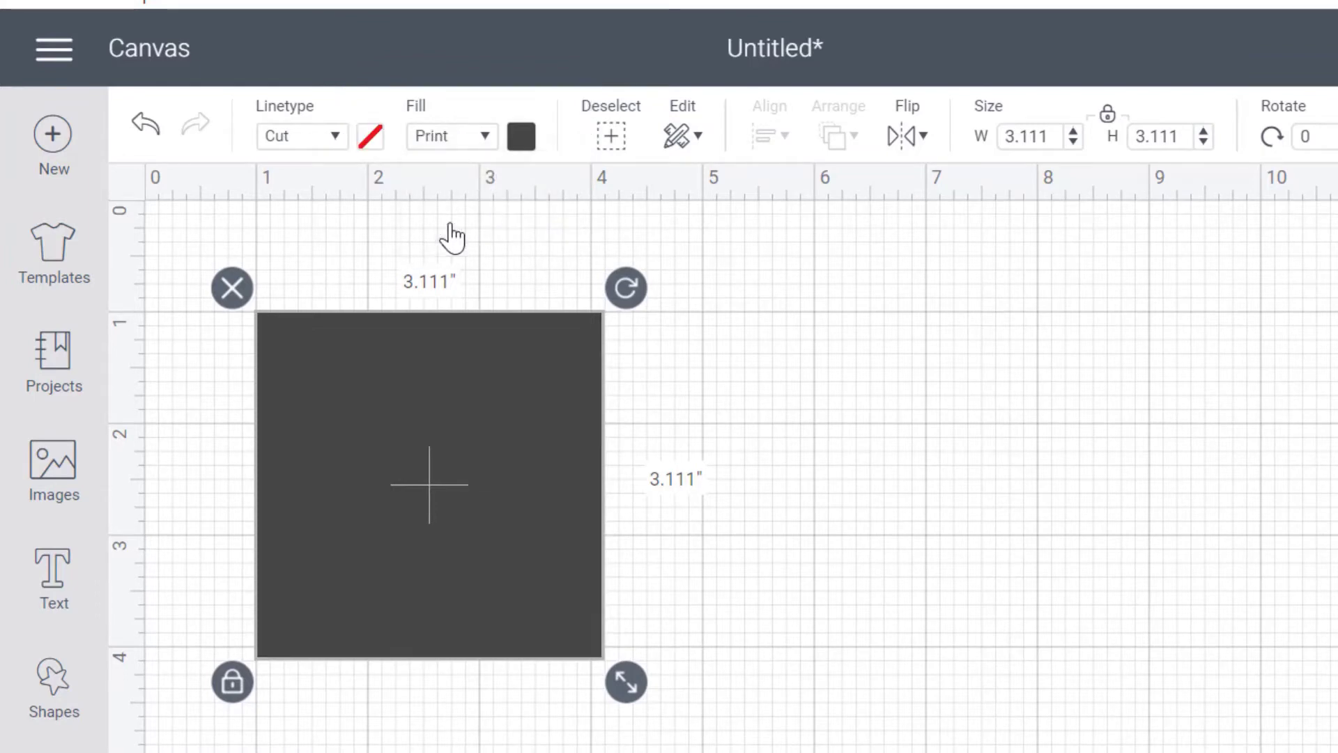
# Give the square a teal diagonal-stripe Pattern print, then browse the other patterns
pyautogui.click(522, 140)
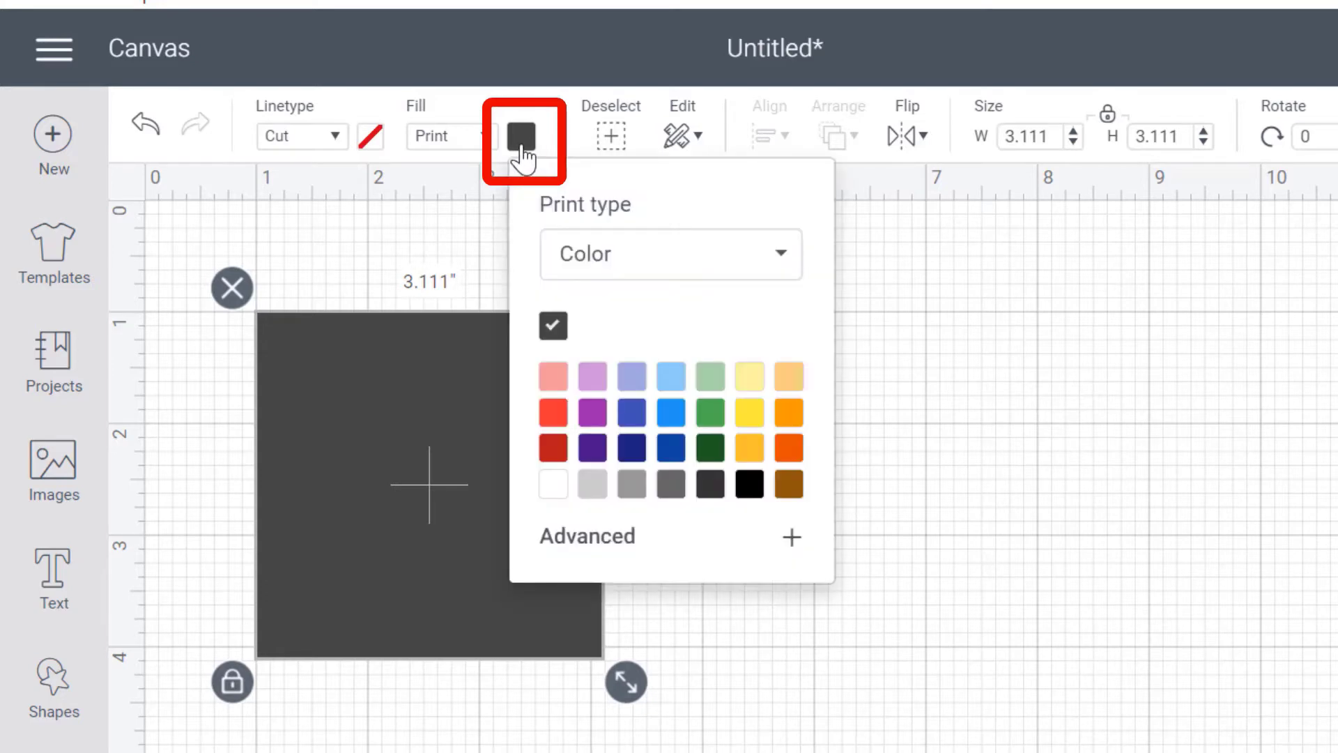
pyautogui.click(612, 260)
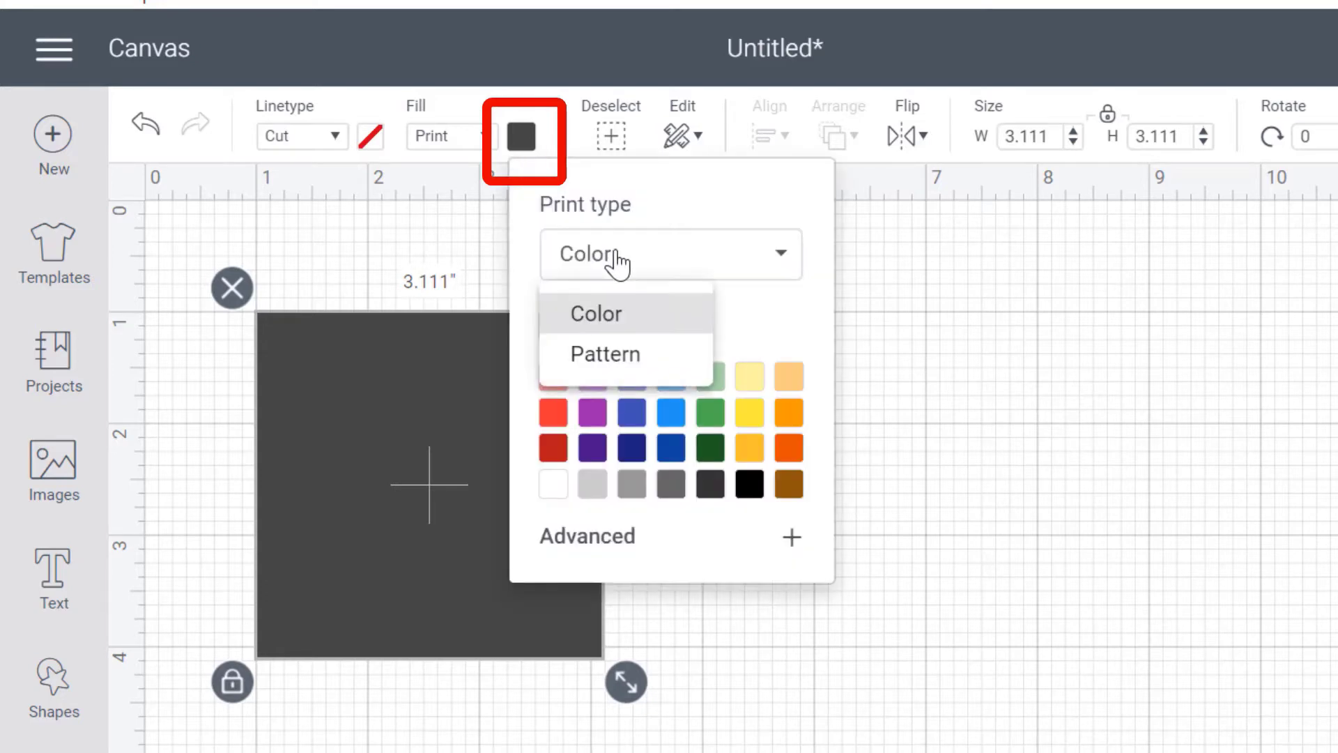
pyautogui.click(606, 356)
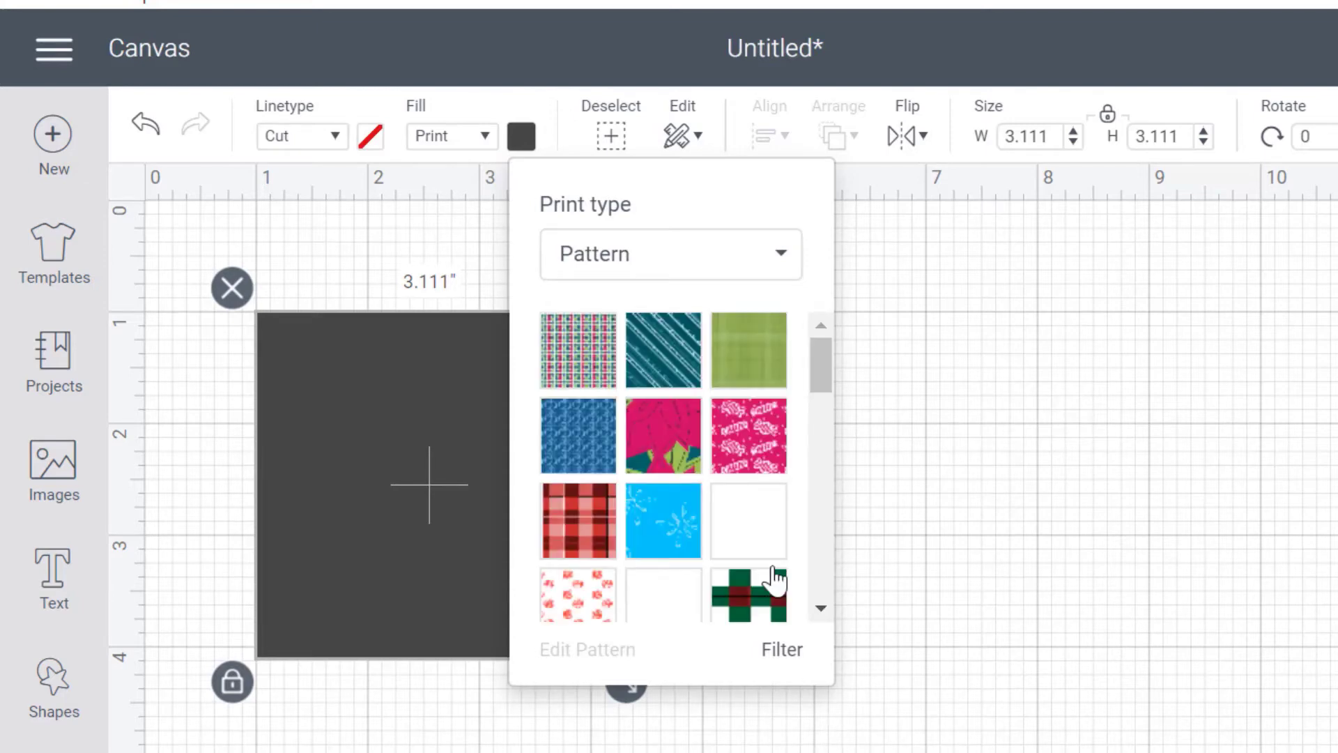
pyautogui.click(651, 326)
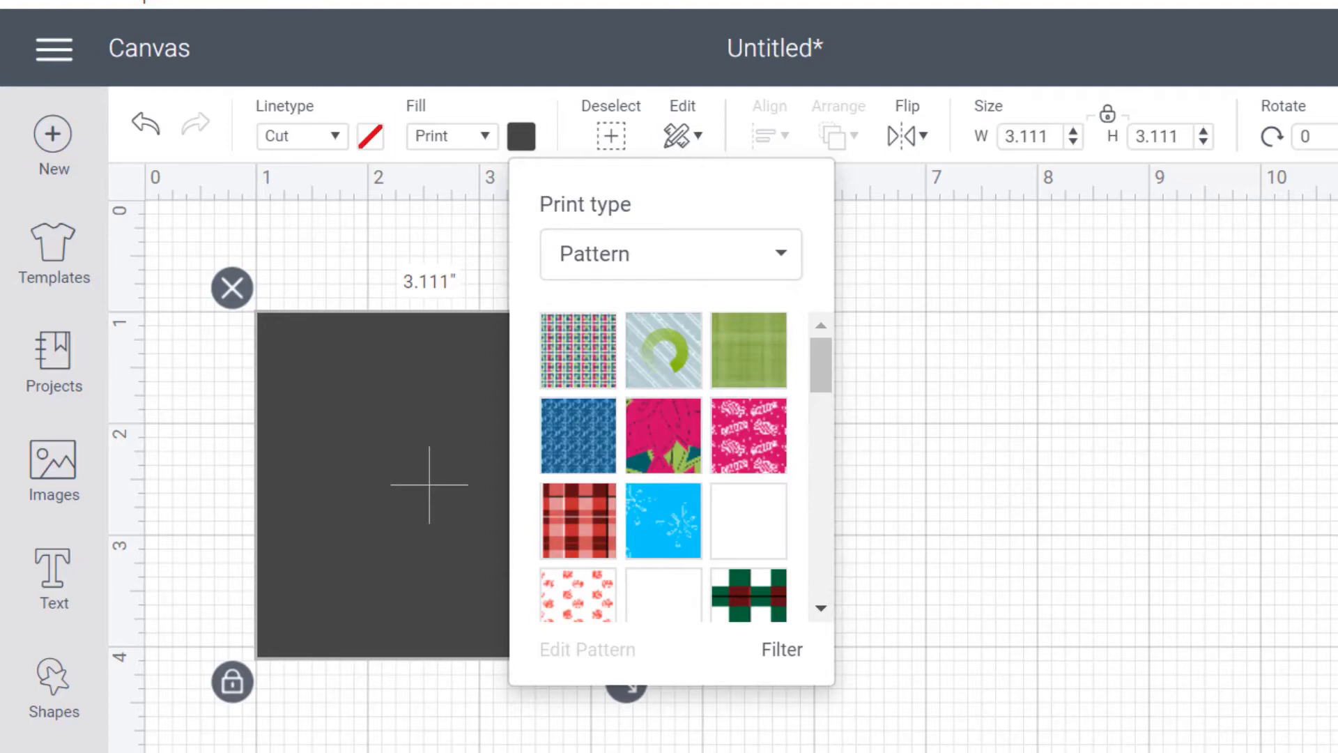
pyautogui.click(260, 598)
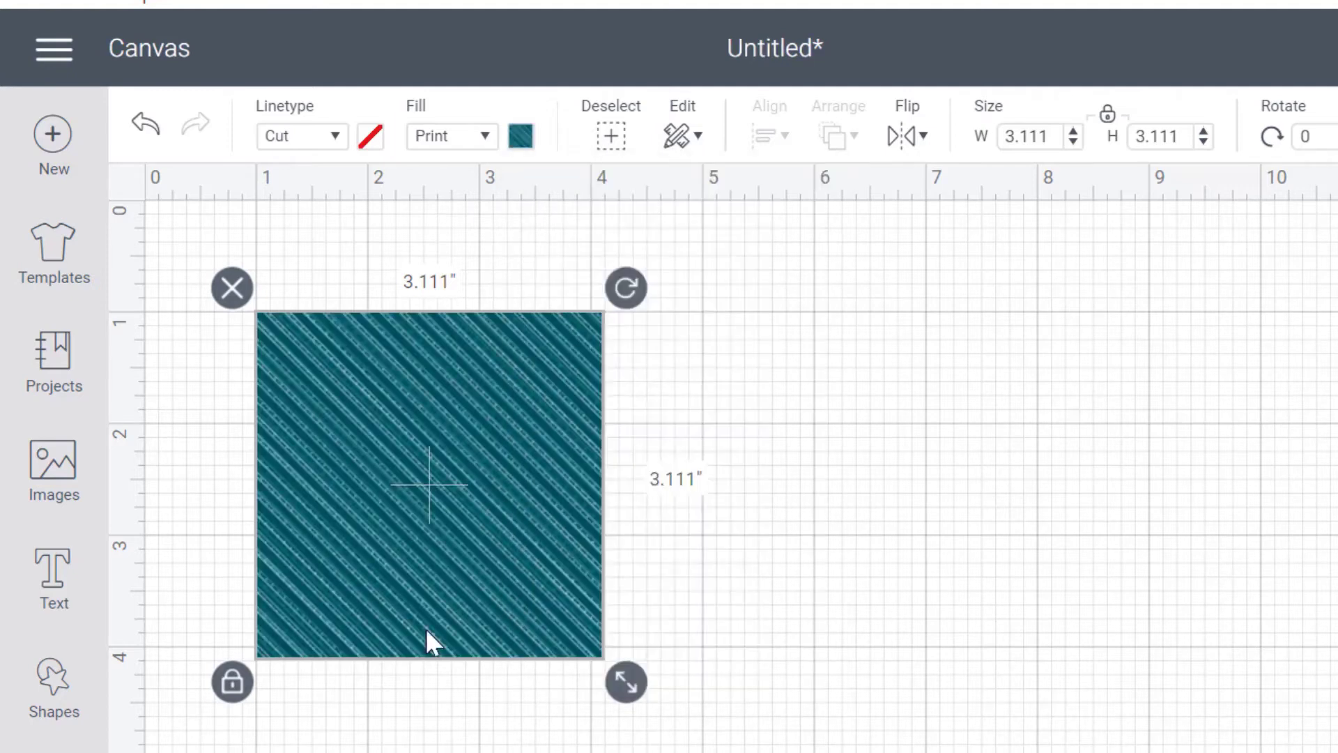
pyautogui.click(519, 143)
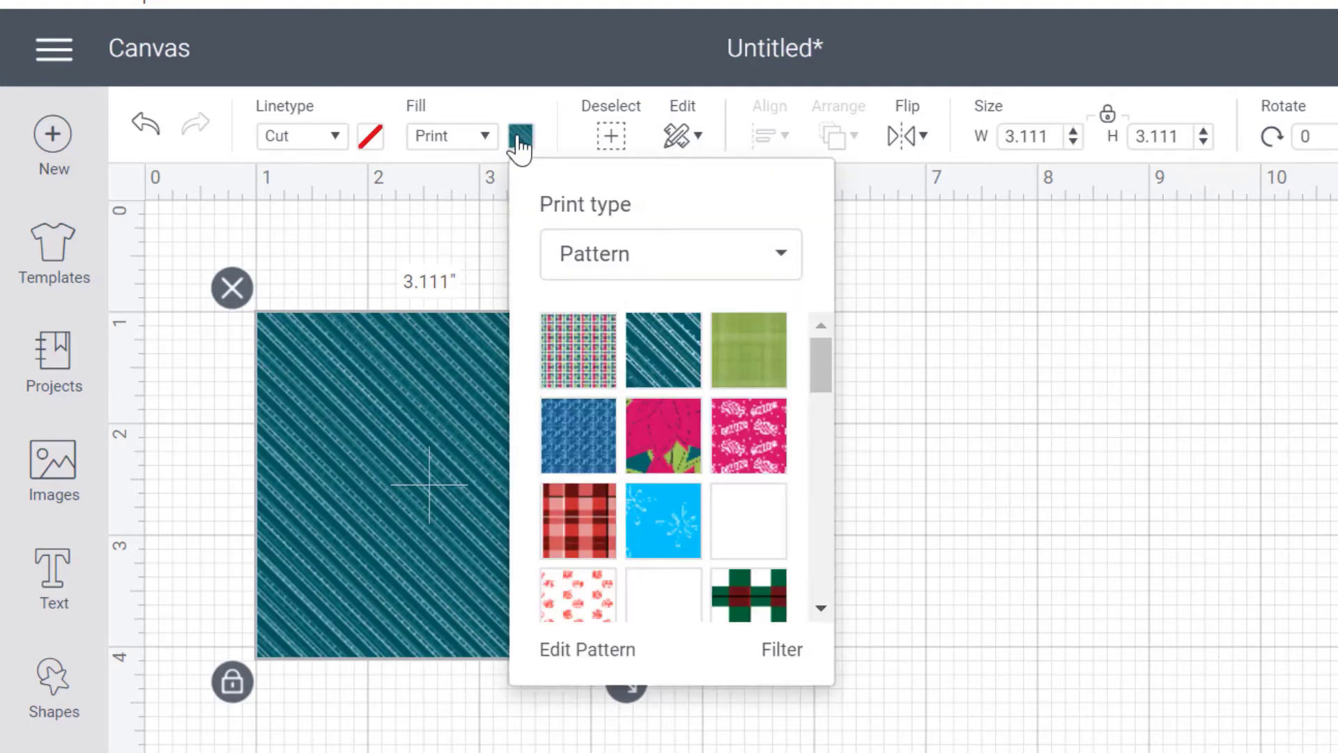
pyautogui.scroll(-10, 688, 493)
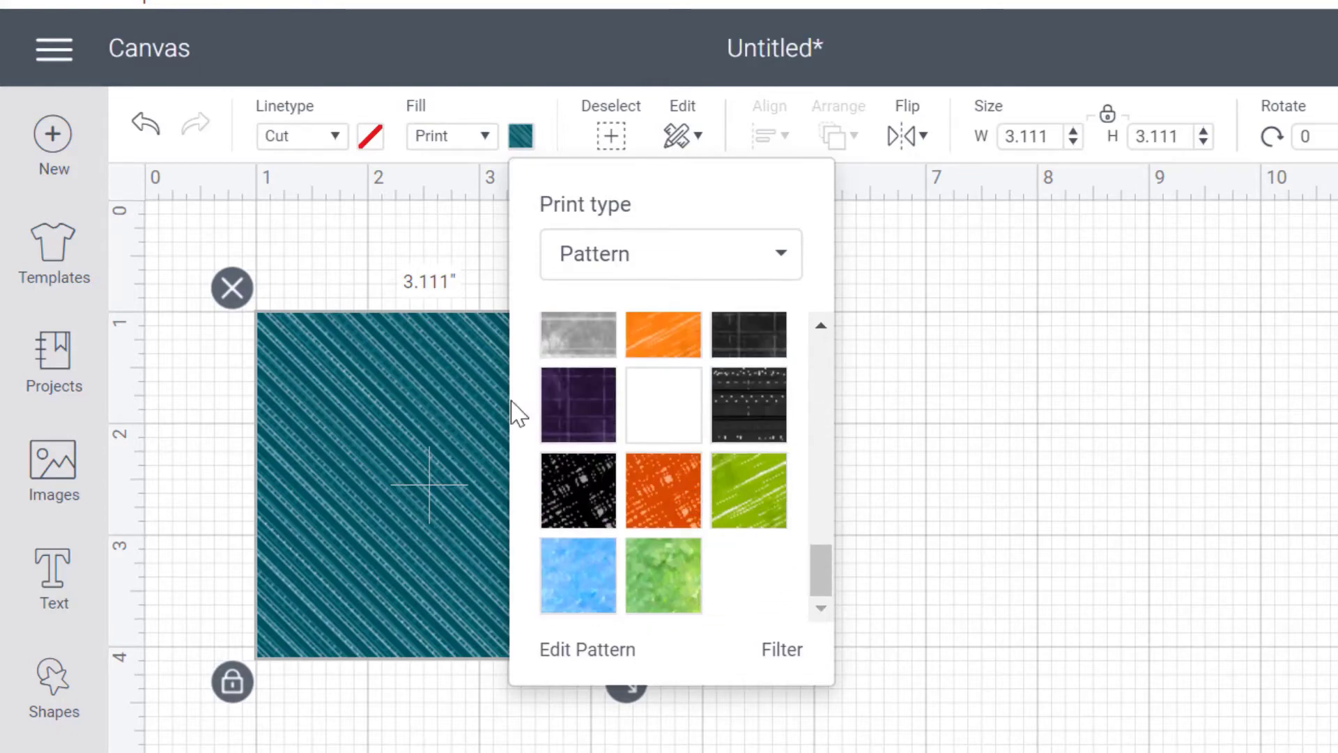
pyautogui.scroll(5, 690, 554)
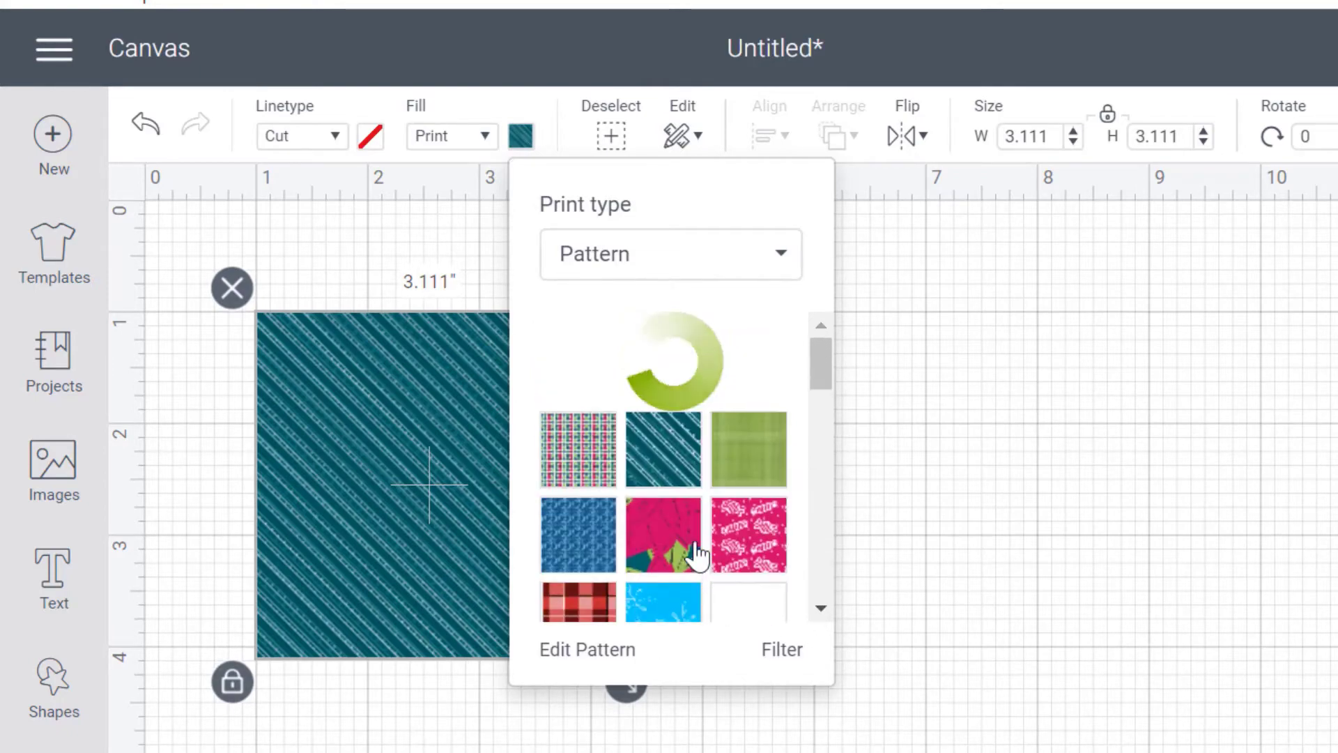
# Try a larger Scale for the stripe pattern in Edit Pattern, set it back, and close the editor
pyautogui.click(584, 654)
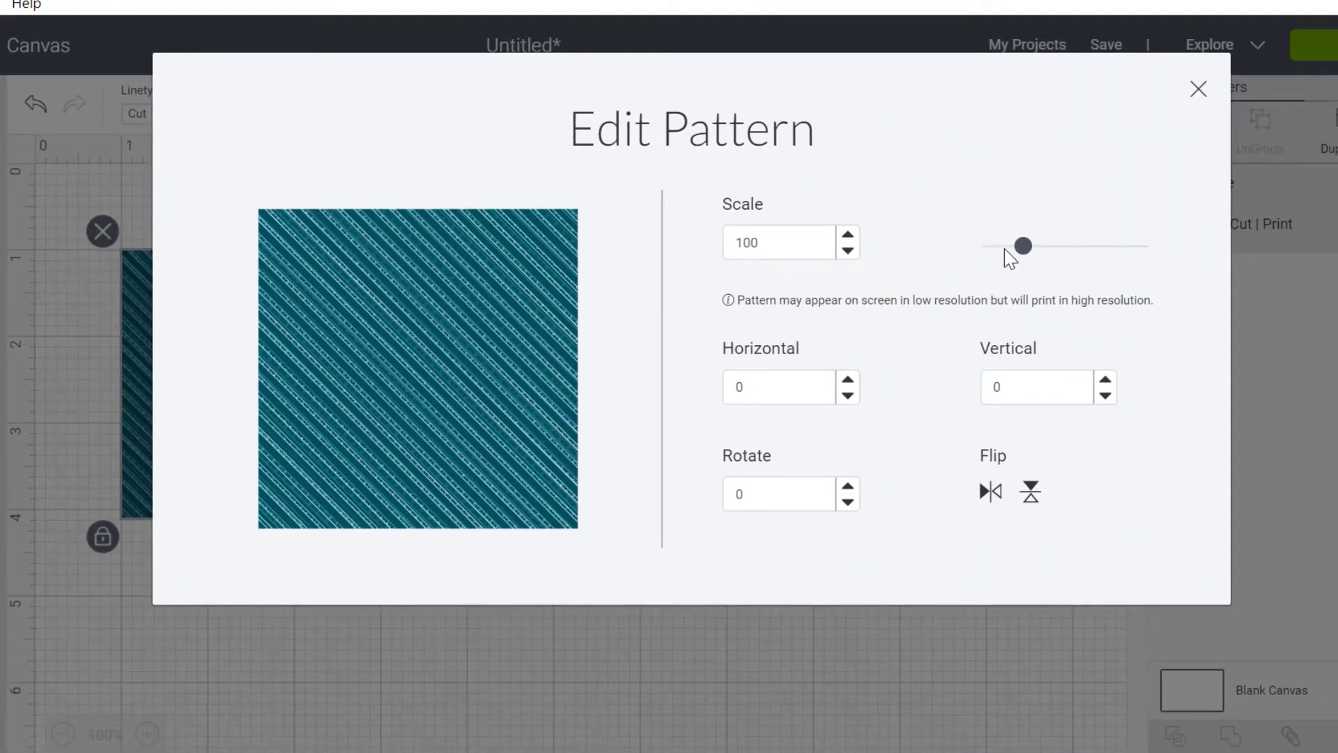
pyautogui.moveTo(1025, 258); pyautogui.dragTo(1019, 301)
pyautogui.click(1197, 90)
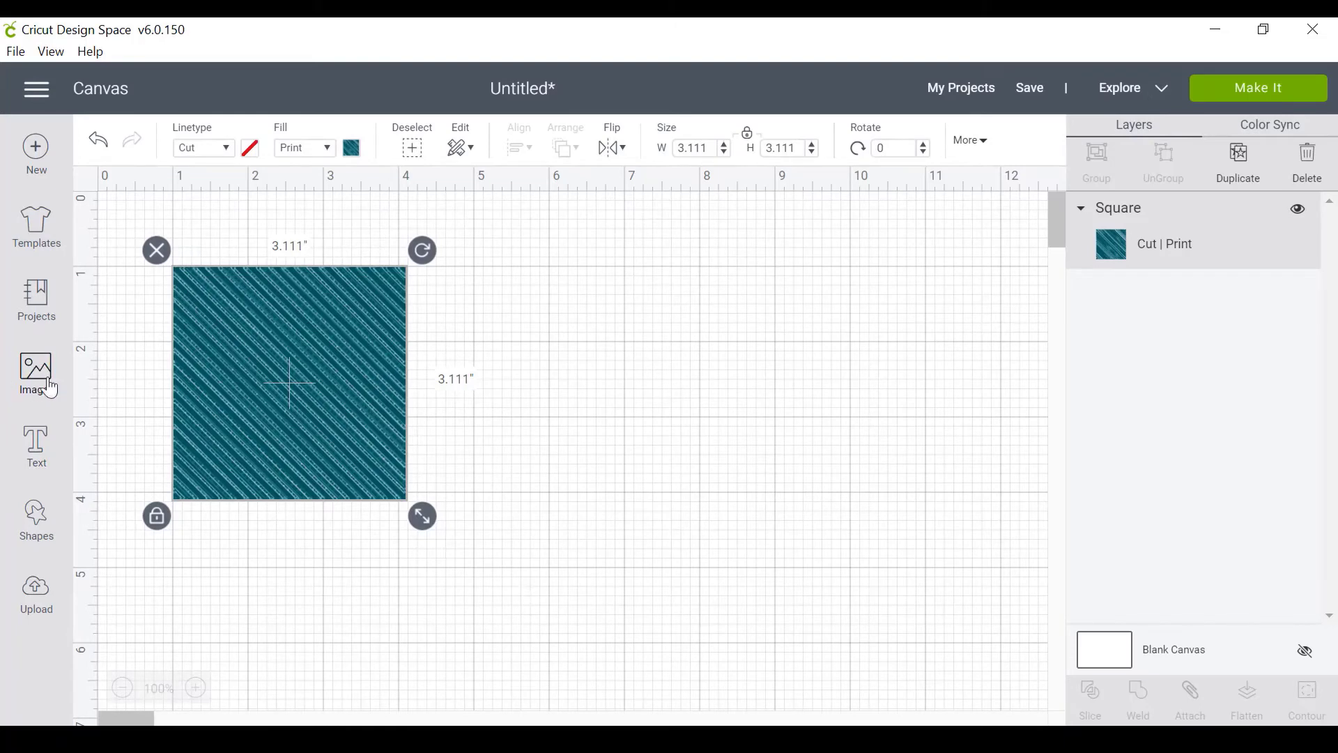
# Delete the striped square and add a 'Hello' text layer in Cricut Sans Regular, size 72
pyautogui.click(156, 250)
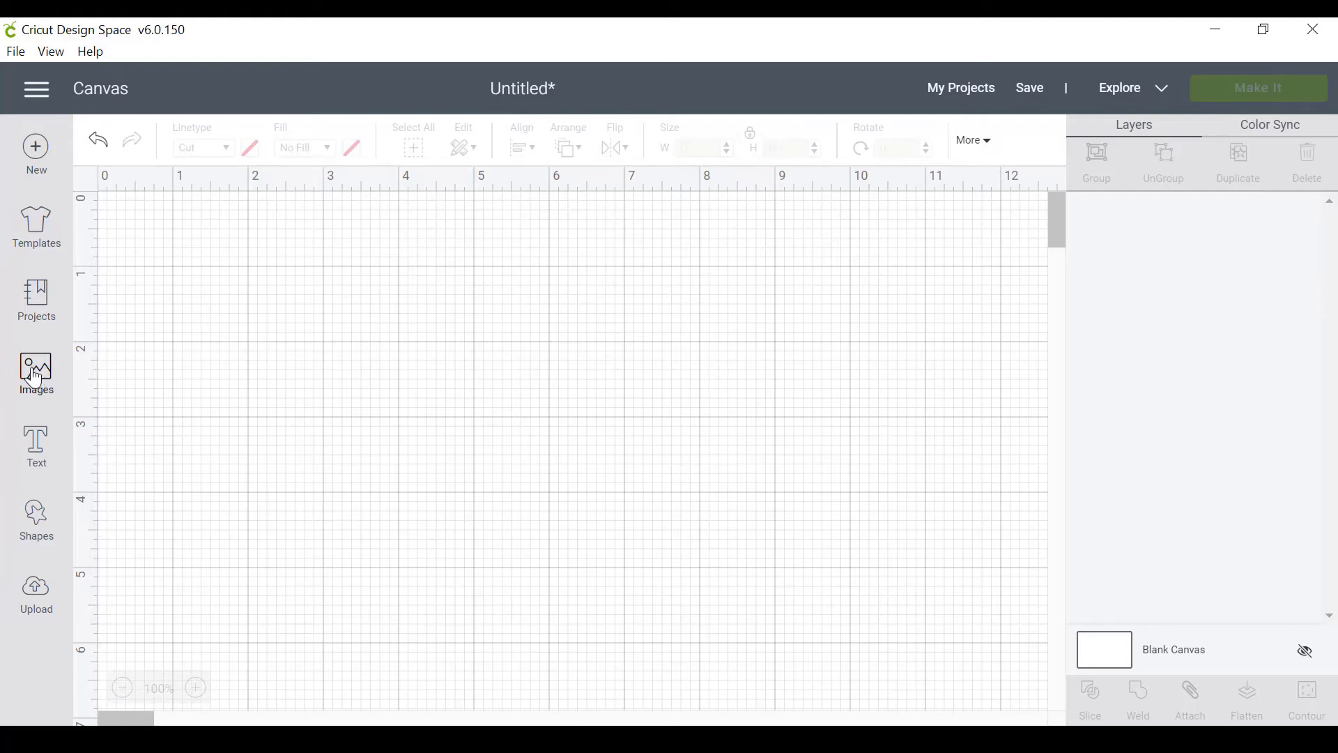
pyautogui.click(51, 457)
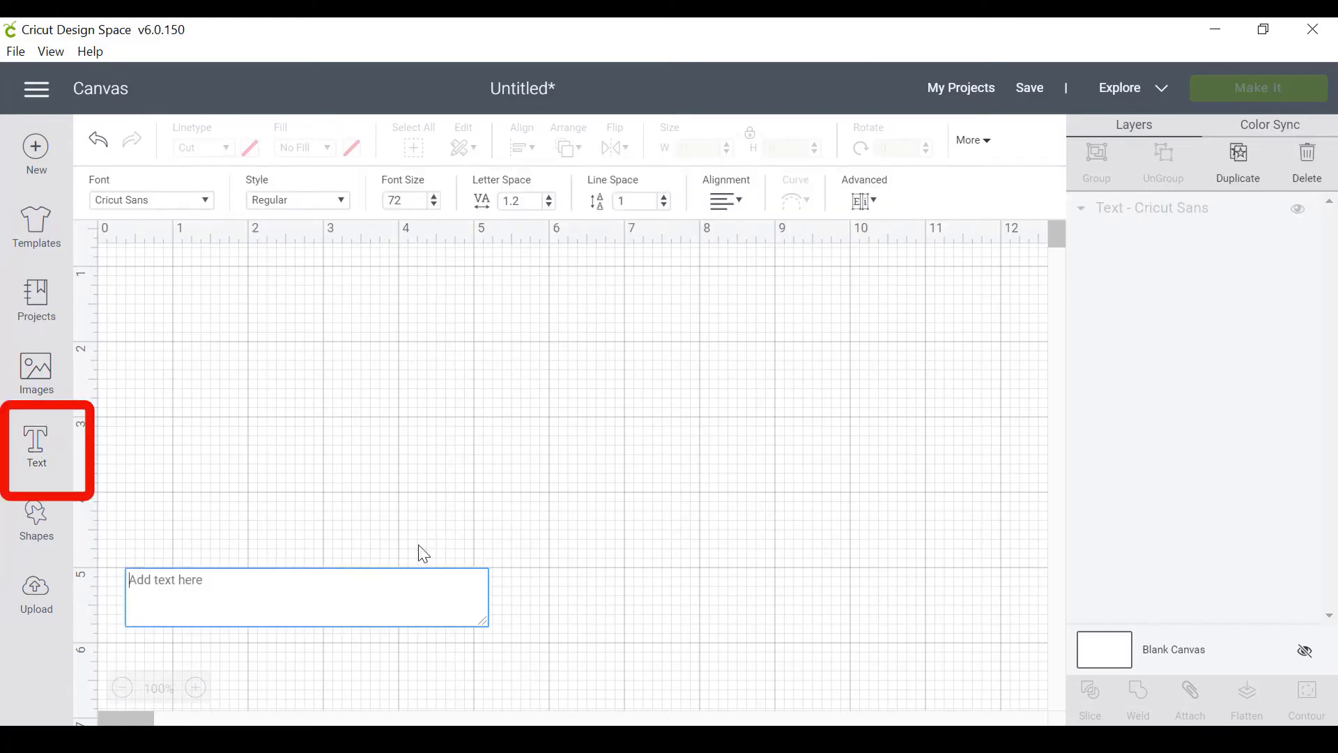
pyautogui.write('Hello')
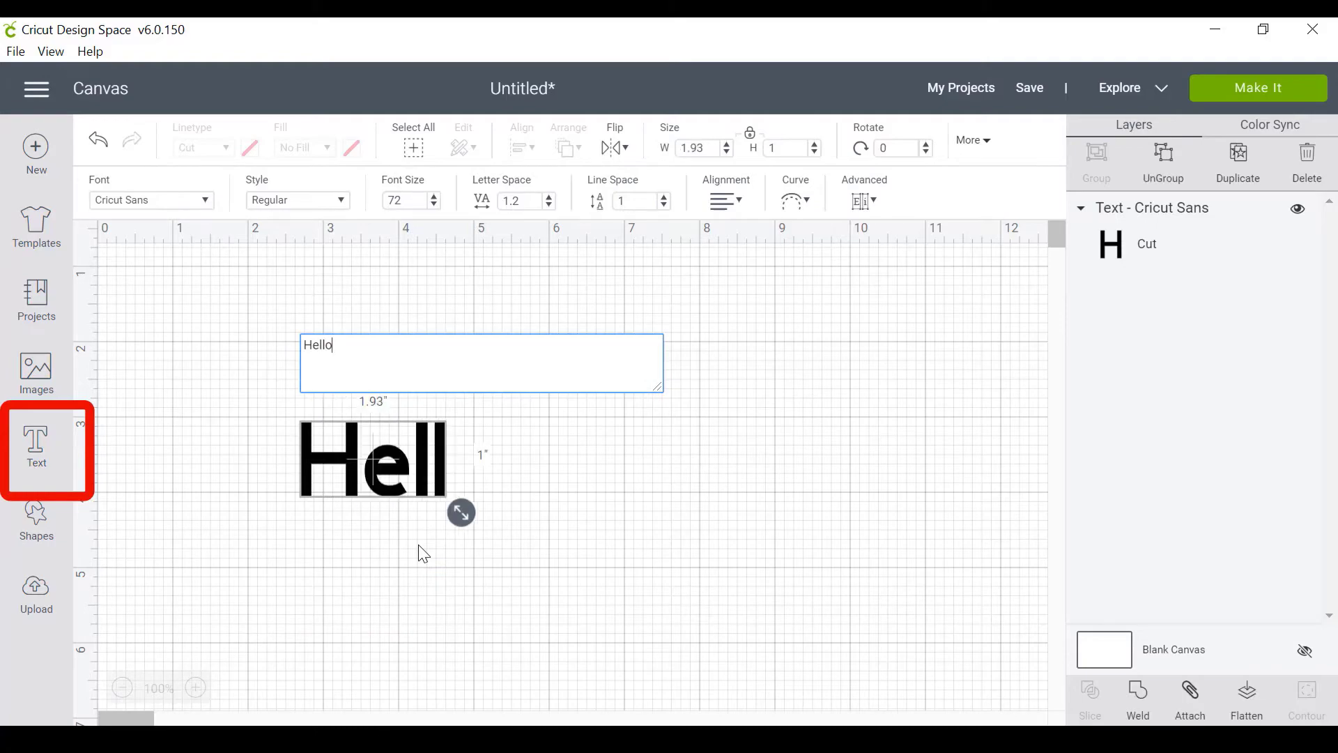
pyautogui.click(423, 554)
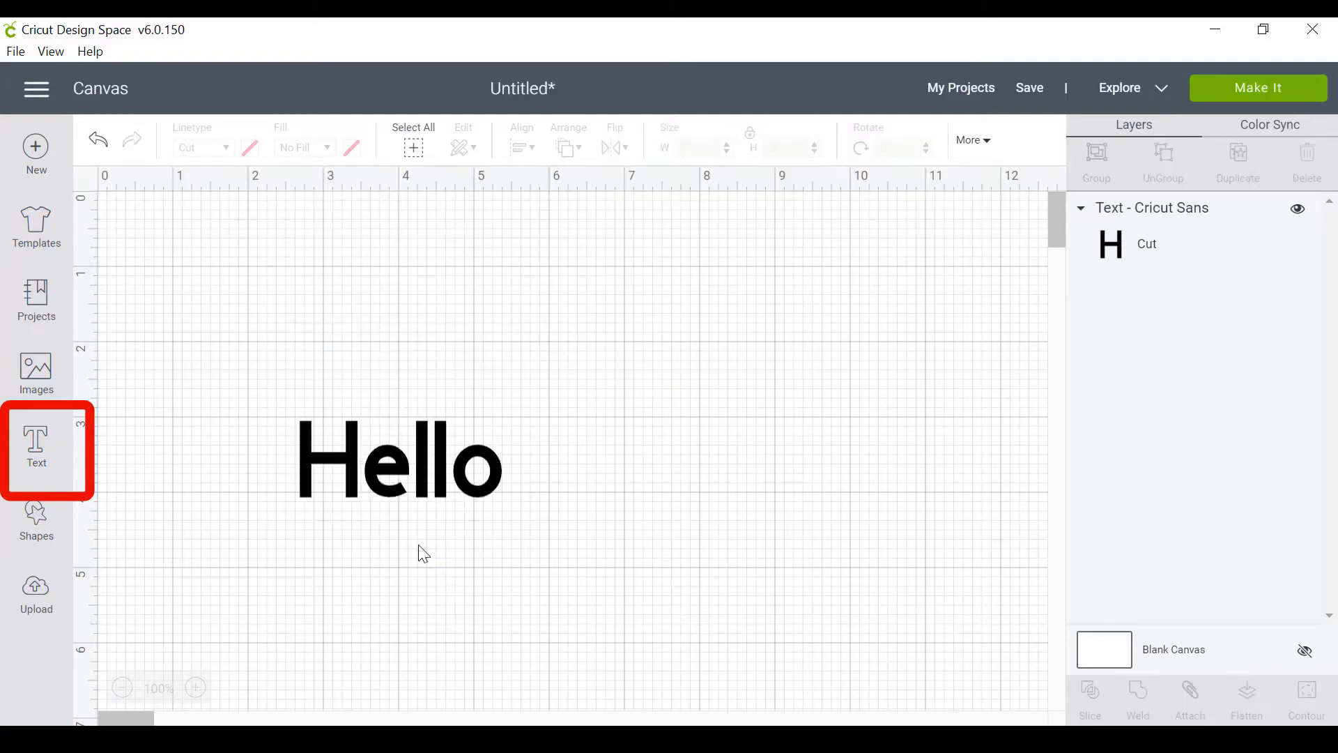
pyautogui.click(456, 480)
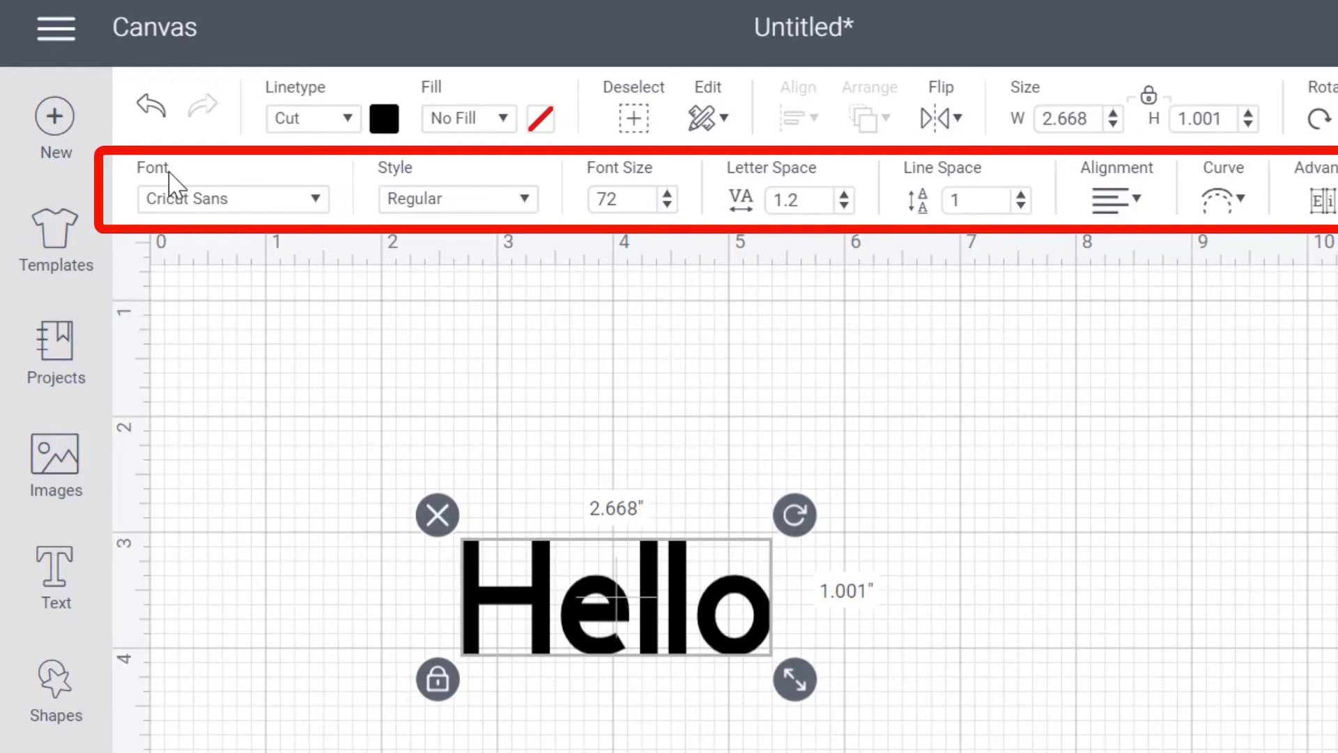
# Scroll through the All fonts list for the Hello text without changing its font
pyautogui.click(315, 200)
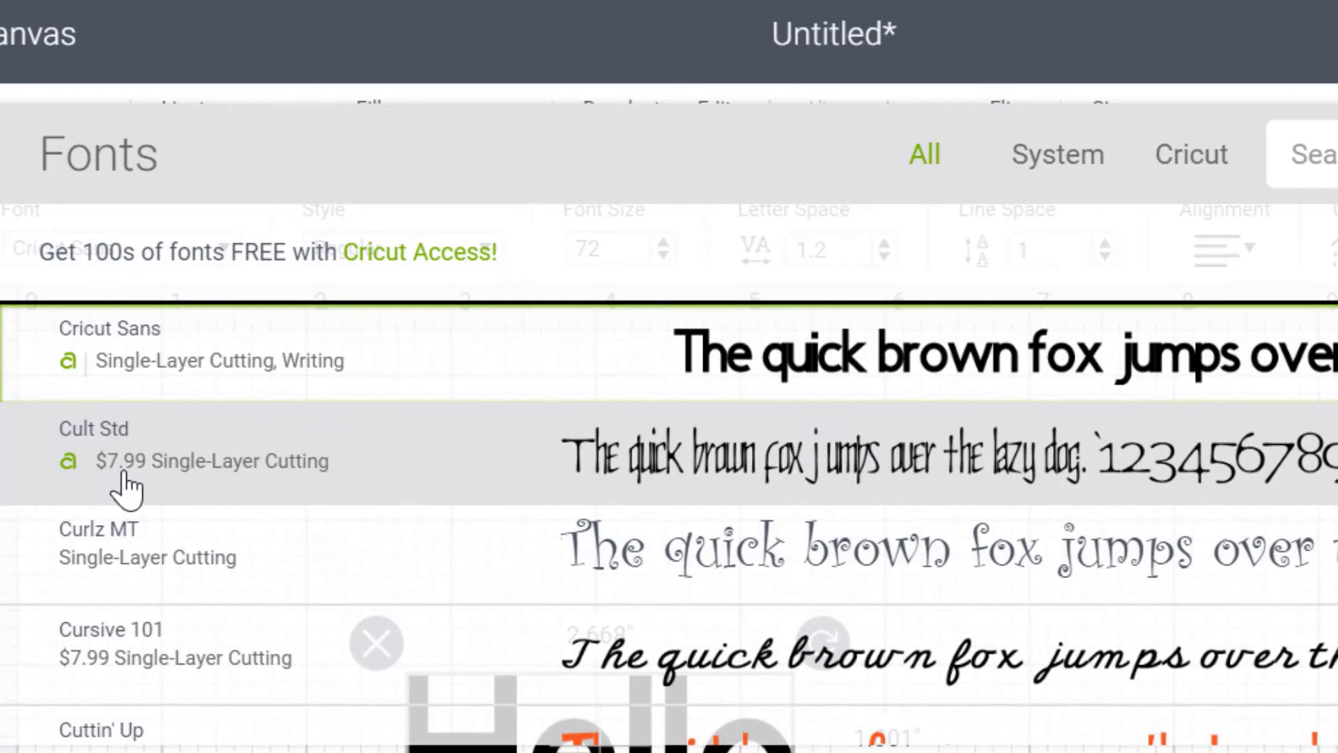
pyautogui.scroll(-6, 126, 487)
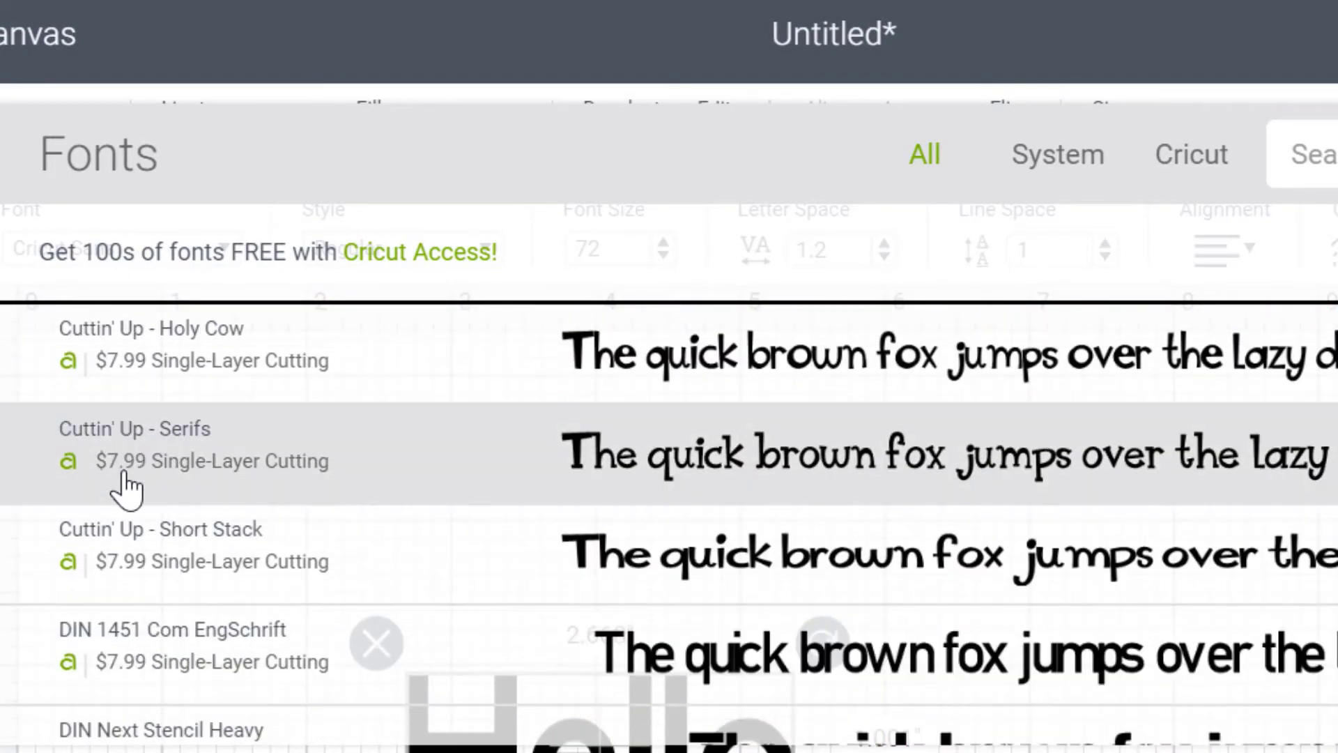
pyautogui.scroll(-6, 132, 628)
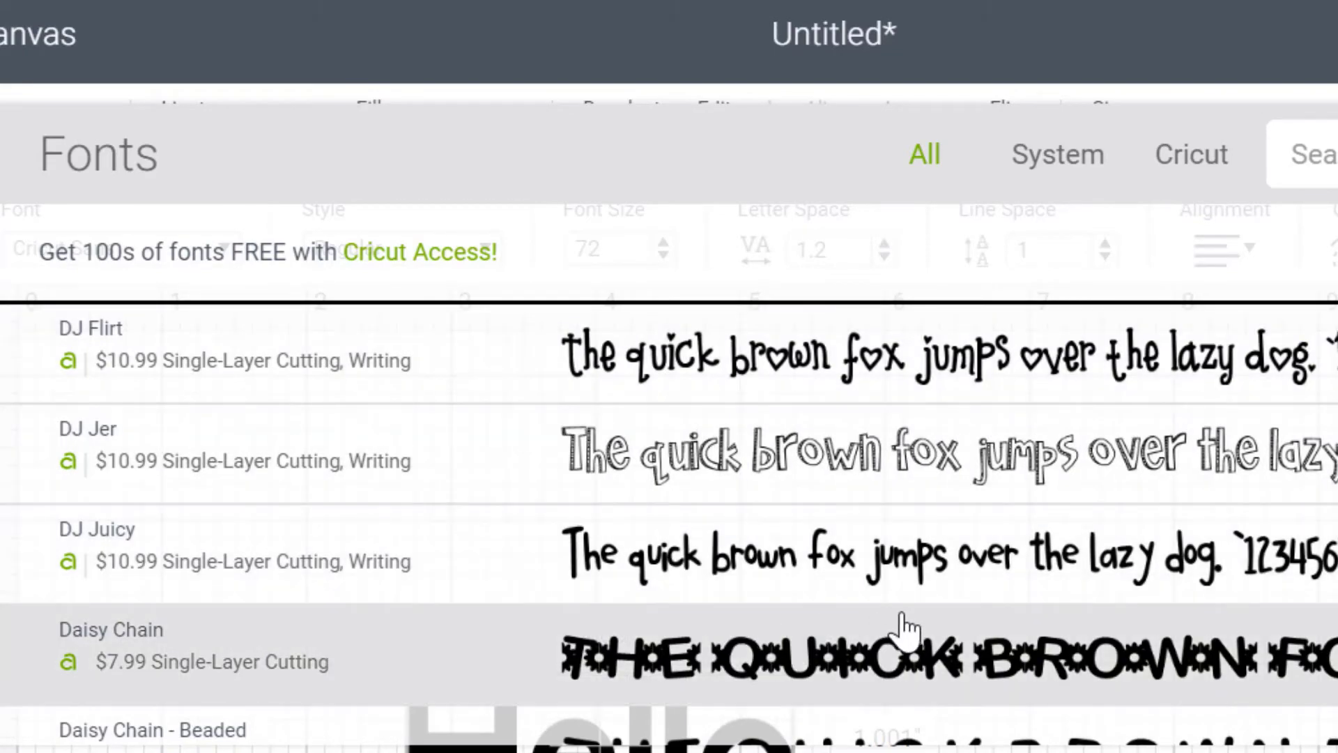
pyautogui.scroll(-15, 906, 631)
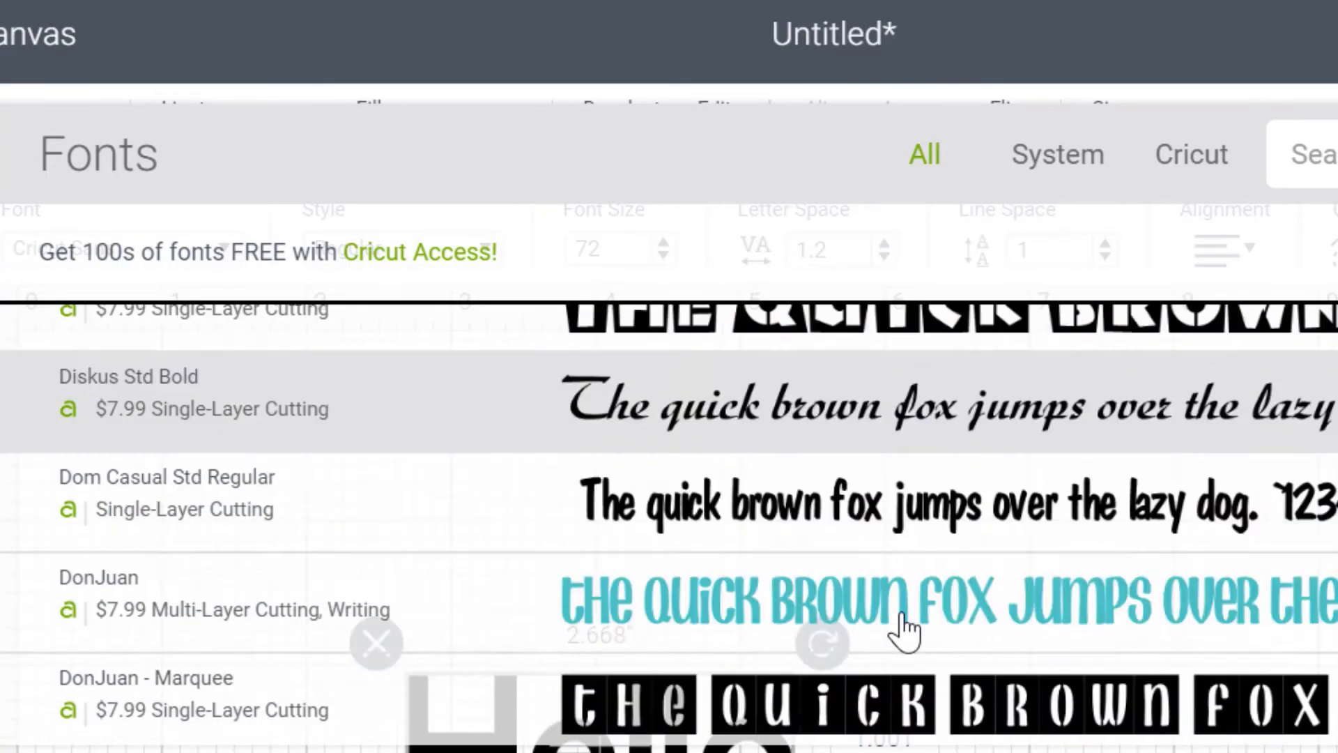
pyautogui.scroll(-12, 906, 631)
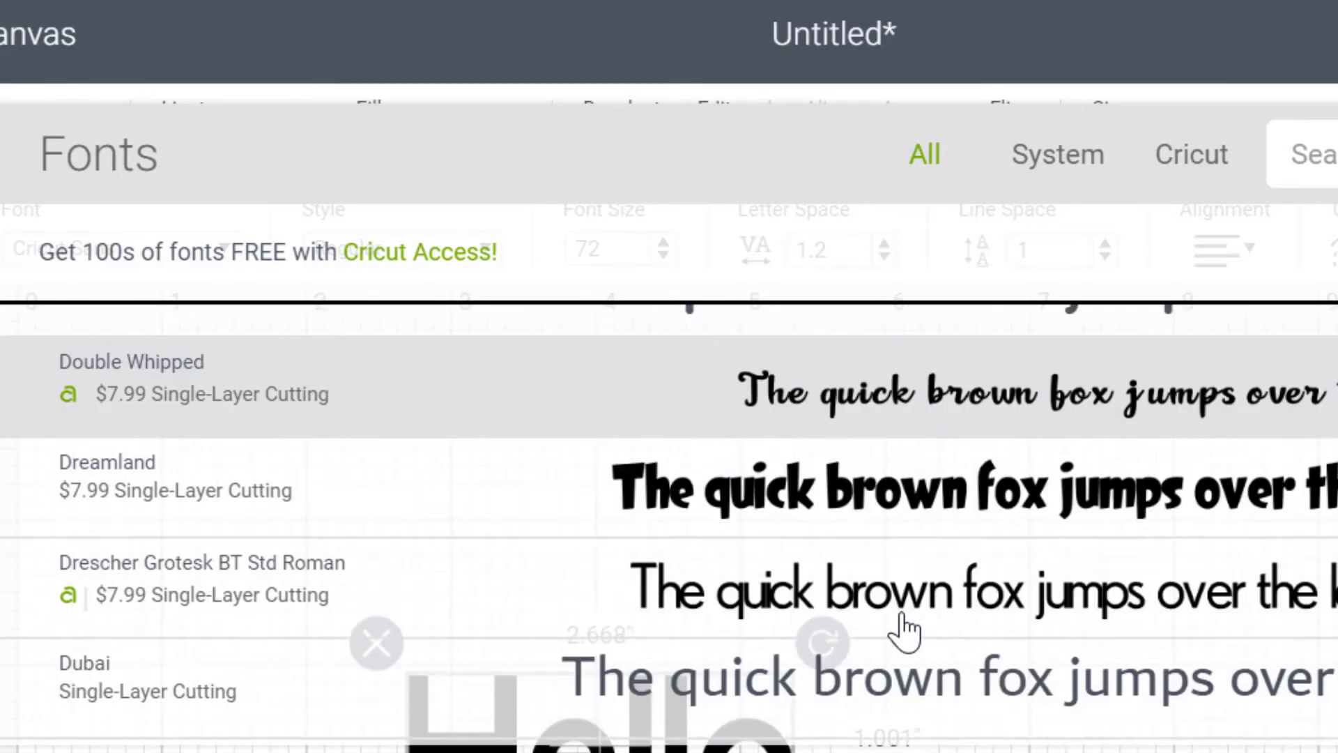
pyautogui.scroll(-2, 907, 631)
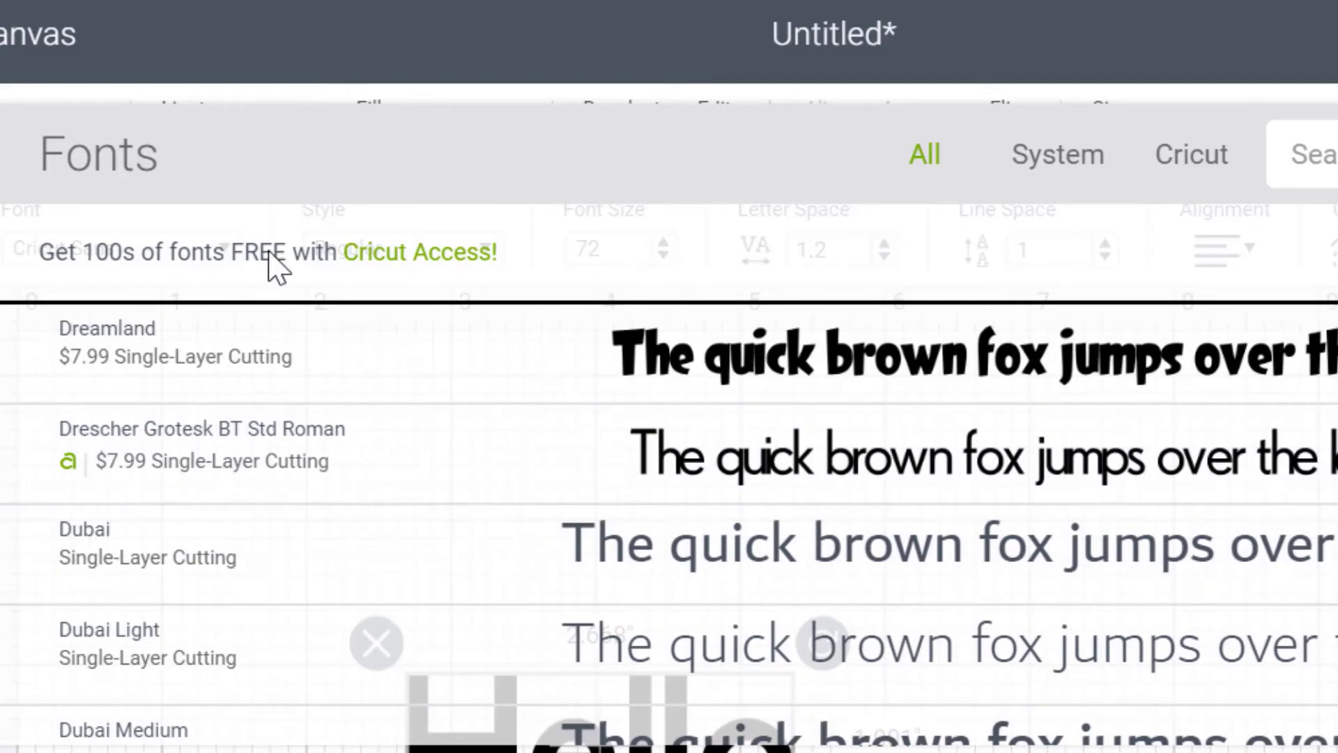
pyautogui.scroll(3, 593, 522)
pyautogui.scroll(15, 590, 522)
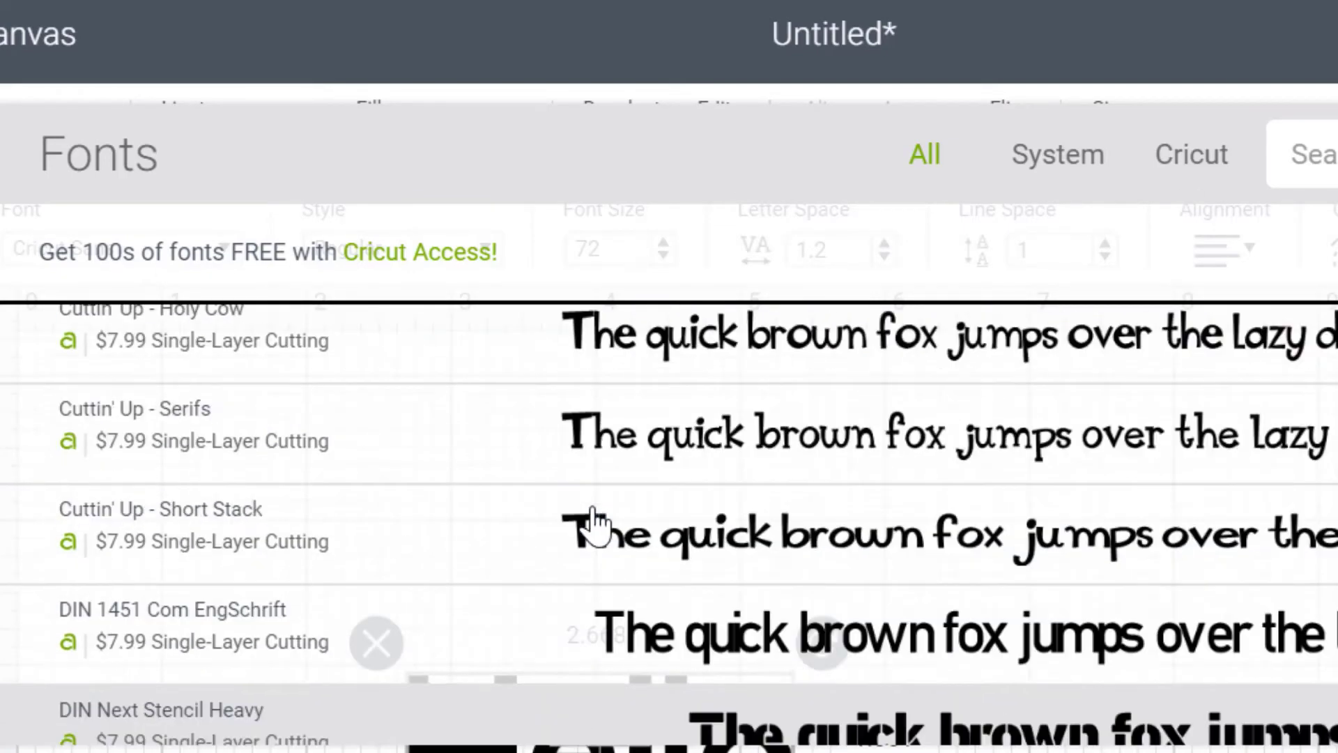
pyautogui.scroll(20, 810, 499)
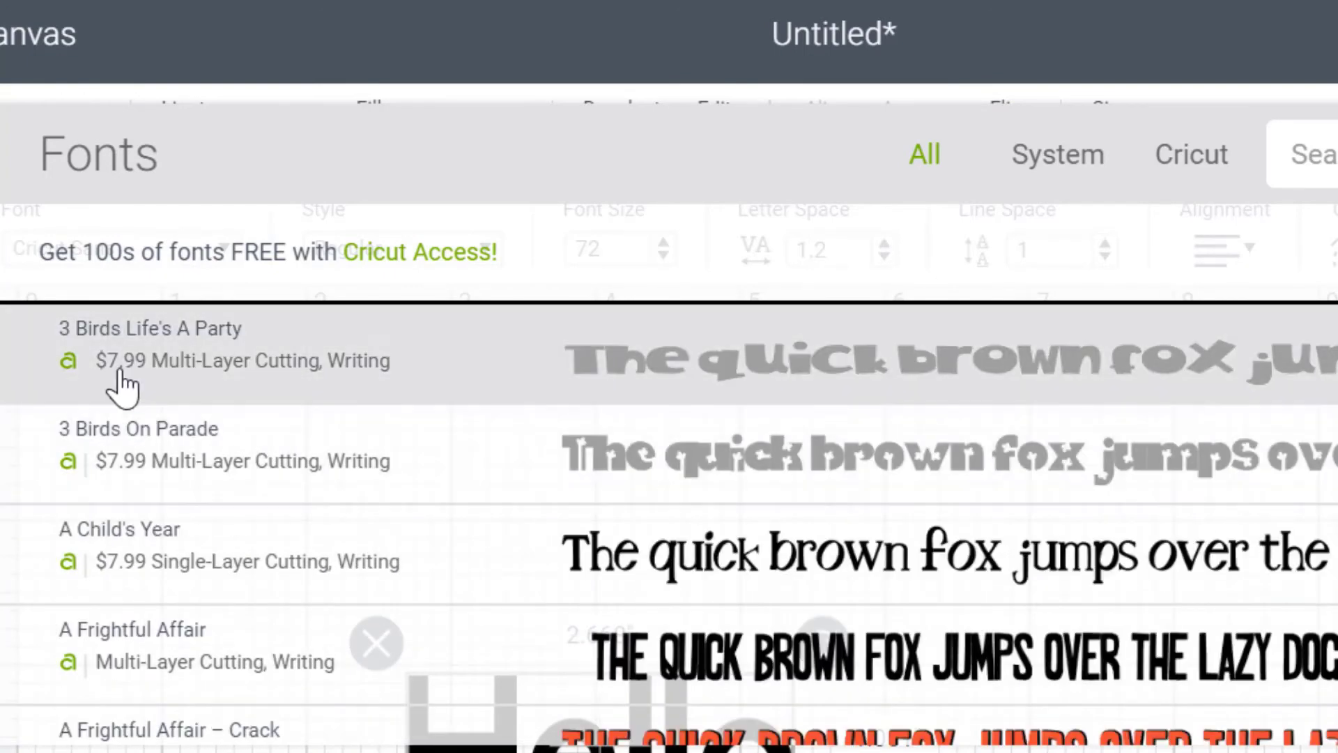
pyautogui.scroll(-4, 154, 589)
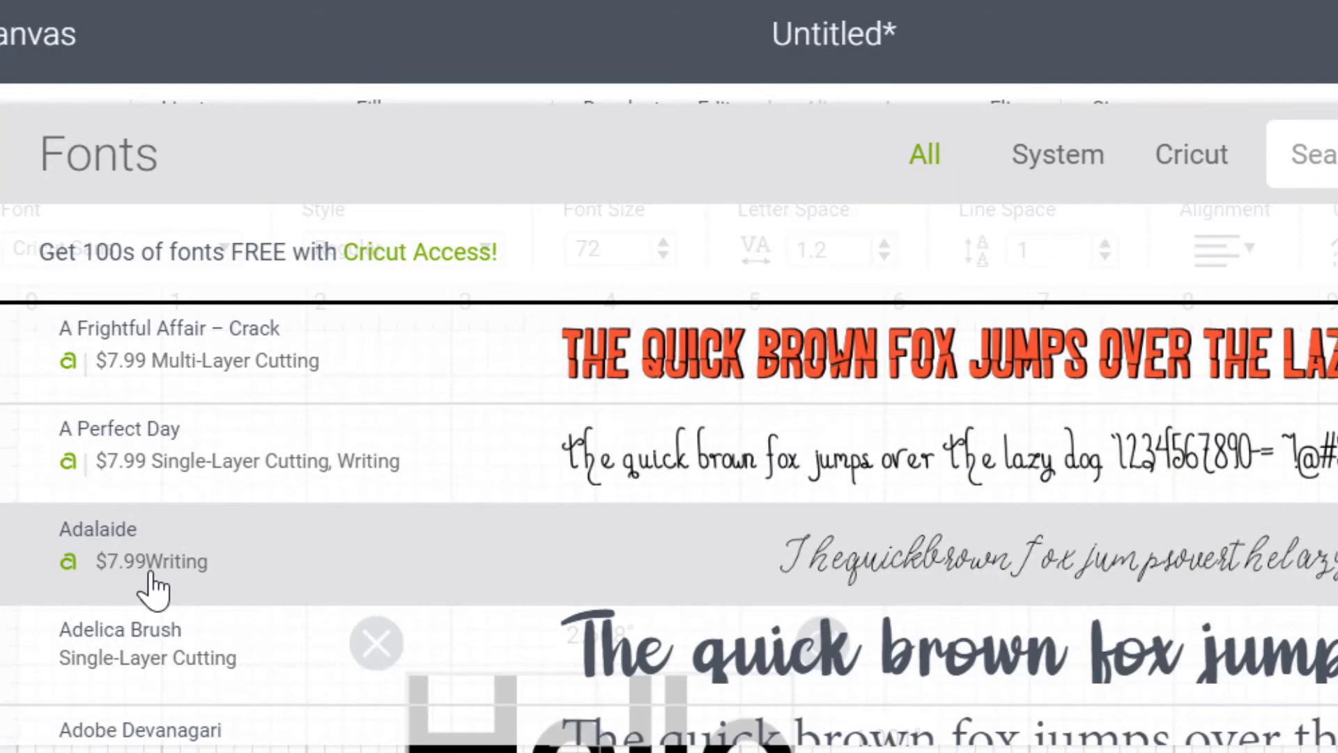
pyautogui.scroll(-2, 153, 586)
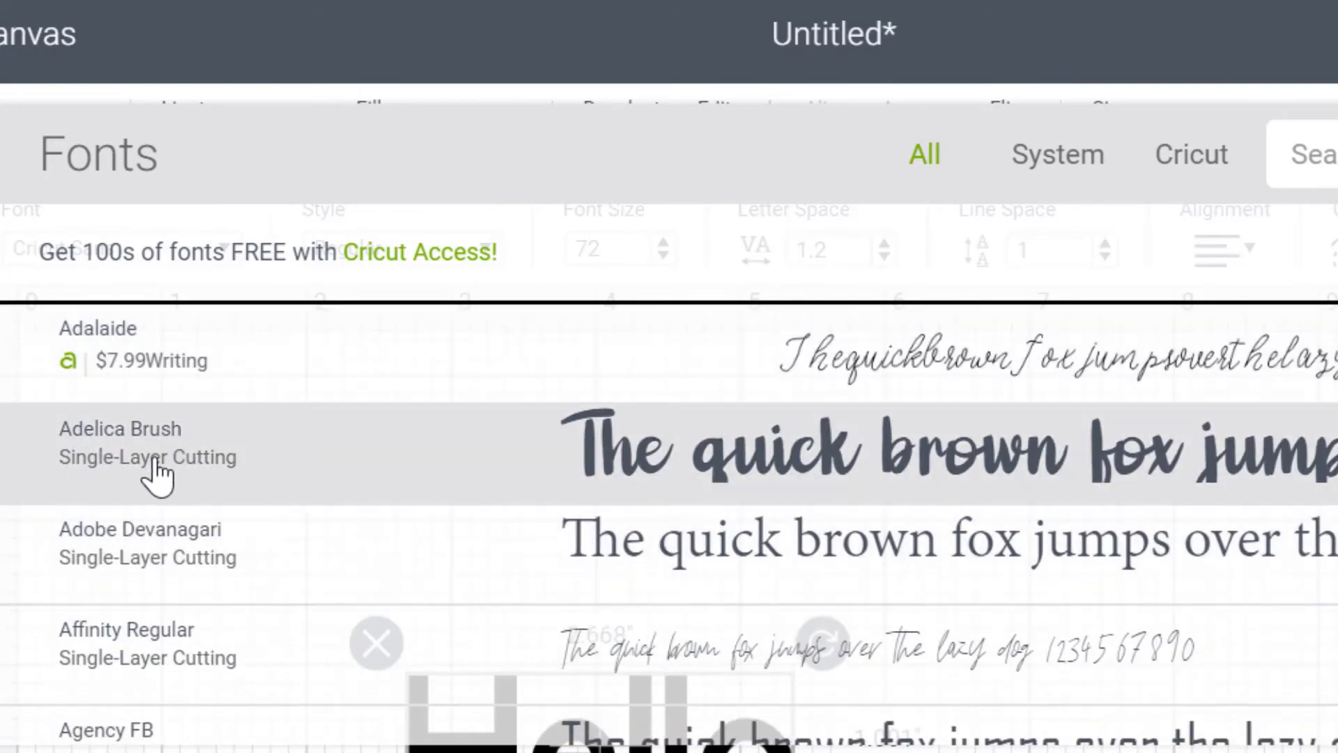
pyautogui.click(1210, 168)
pyautogui.scroll(-15, 352, 566)
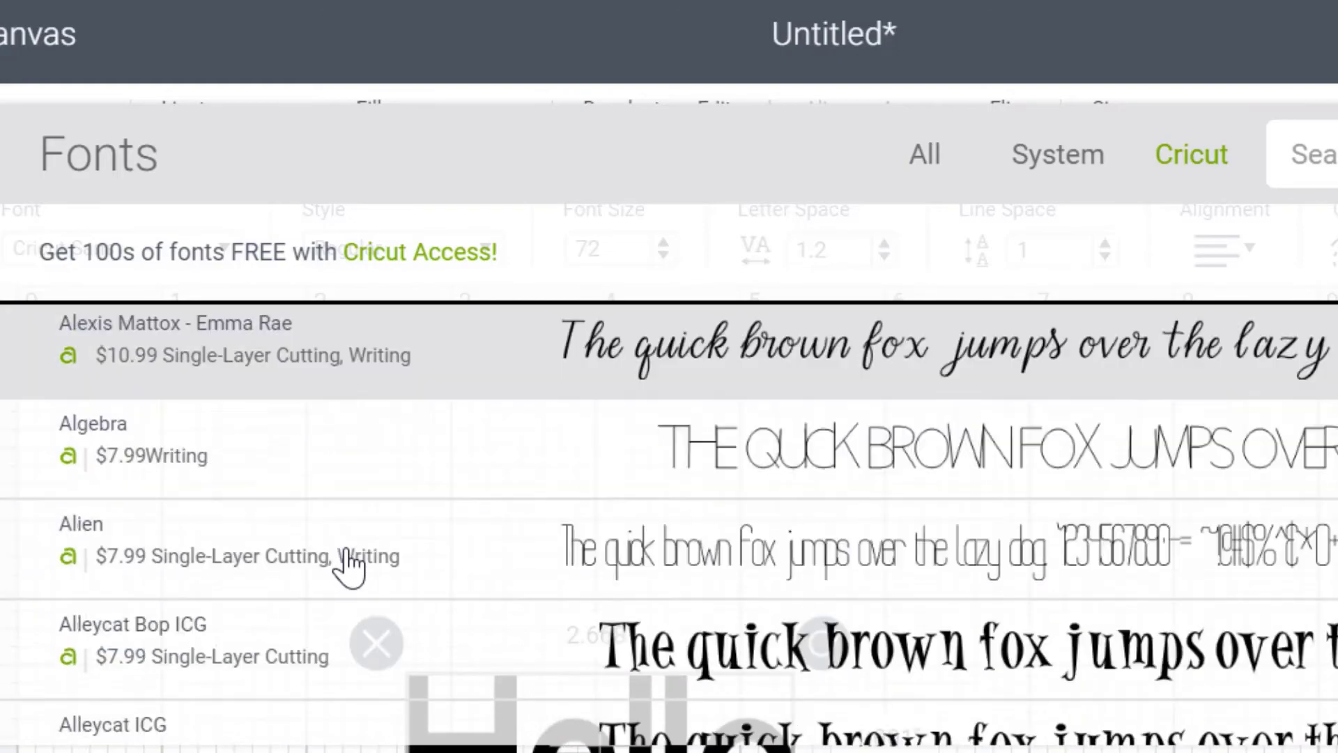
pyautogui.scroll(-15, 352, 566)
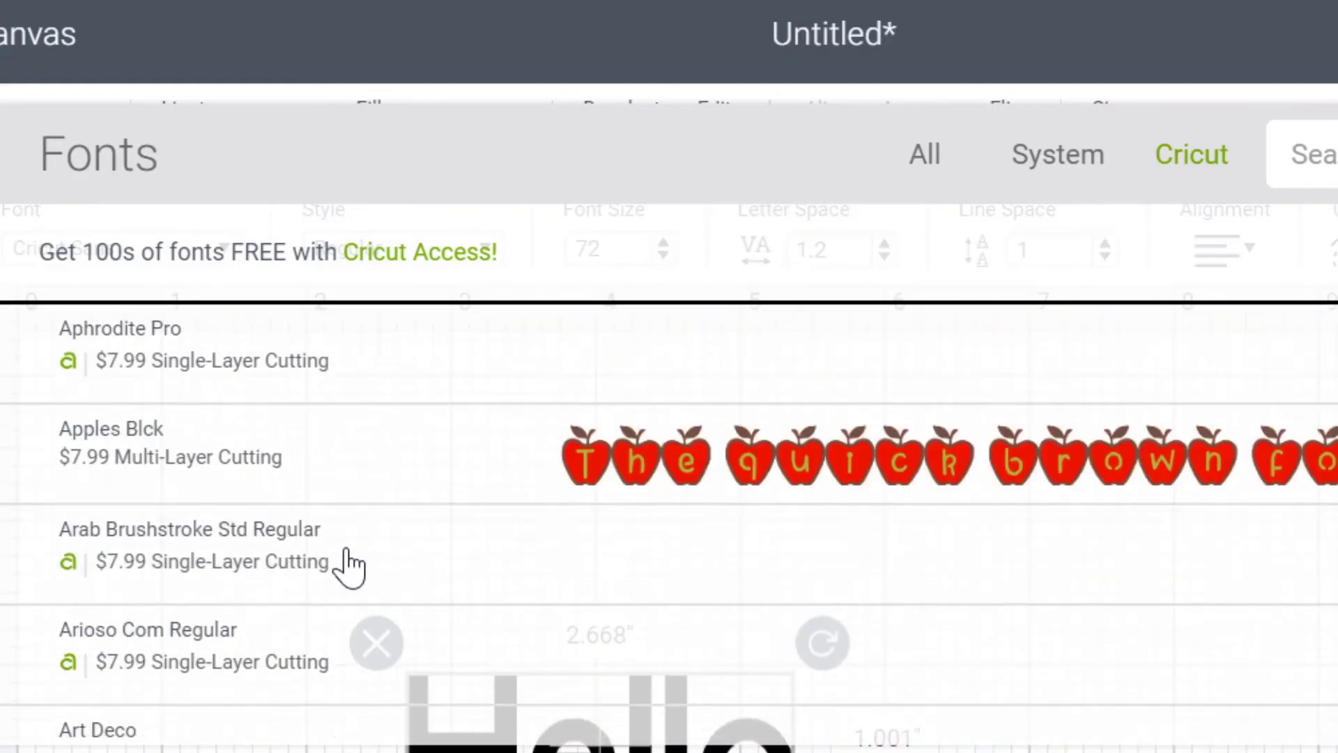
pyautogui.scroll(-15, 348, 568)
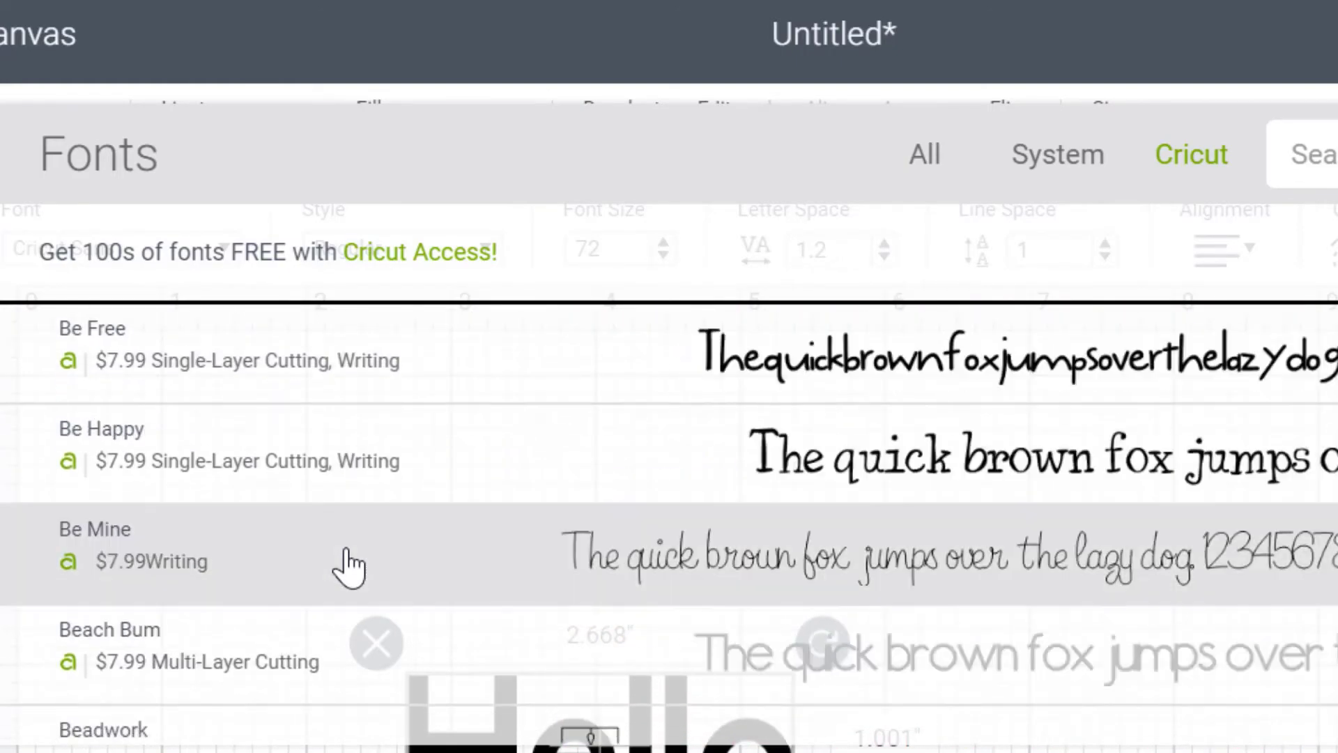
pyautogui.scroll(-15, 350, 566)
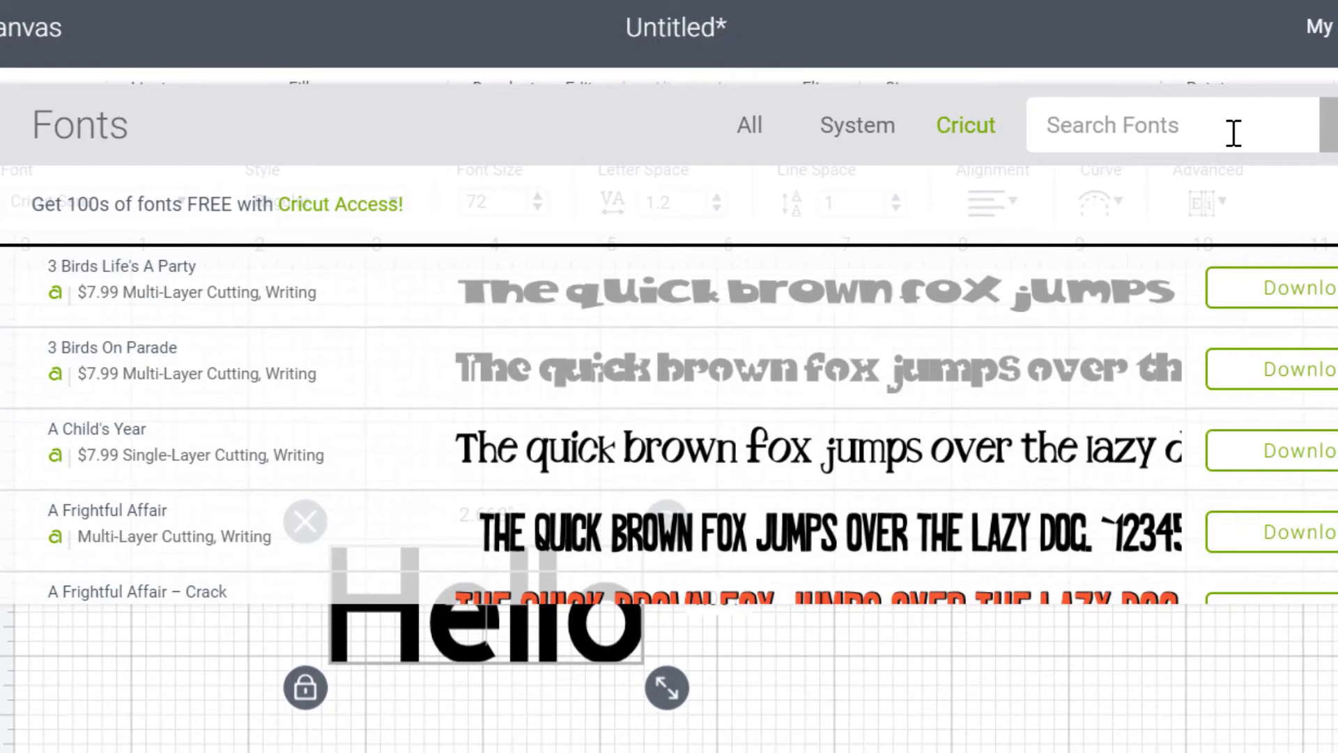
pyautogui.write('cricut sans')
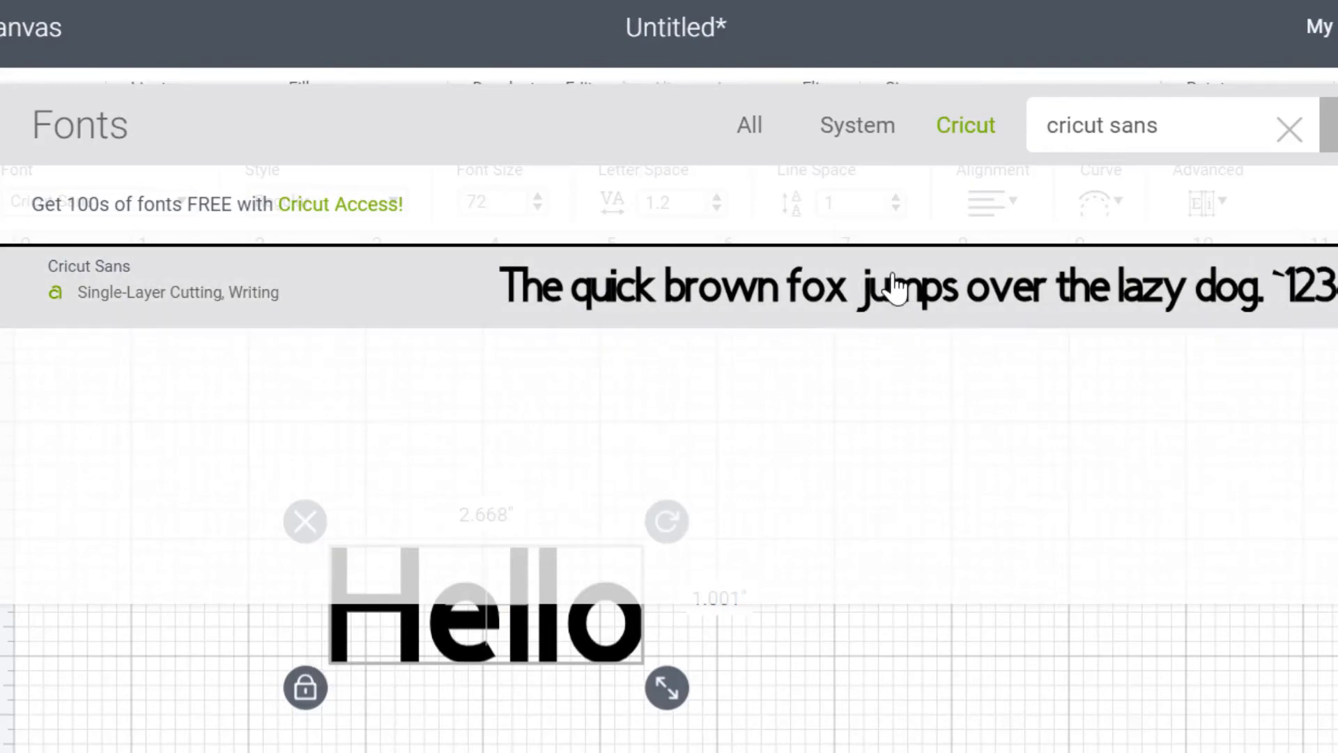
pyautogui.click(1289, 129)
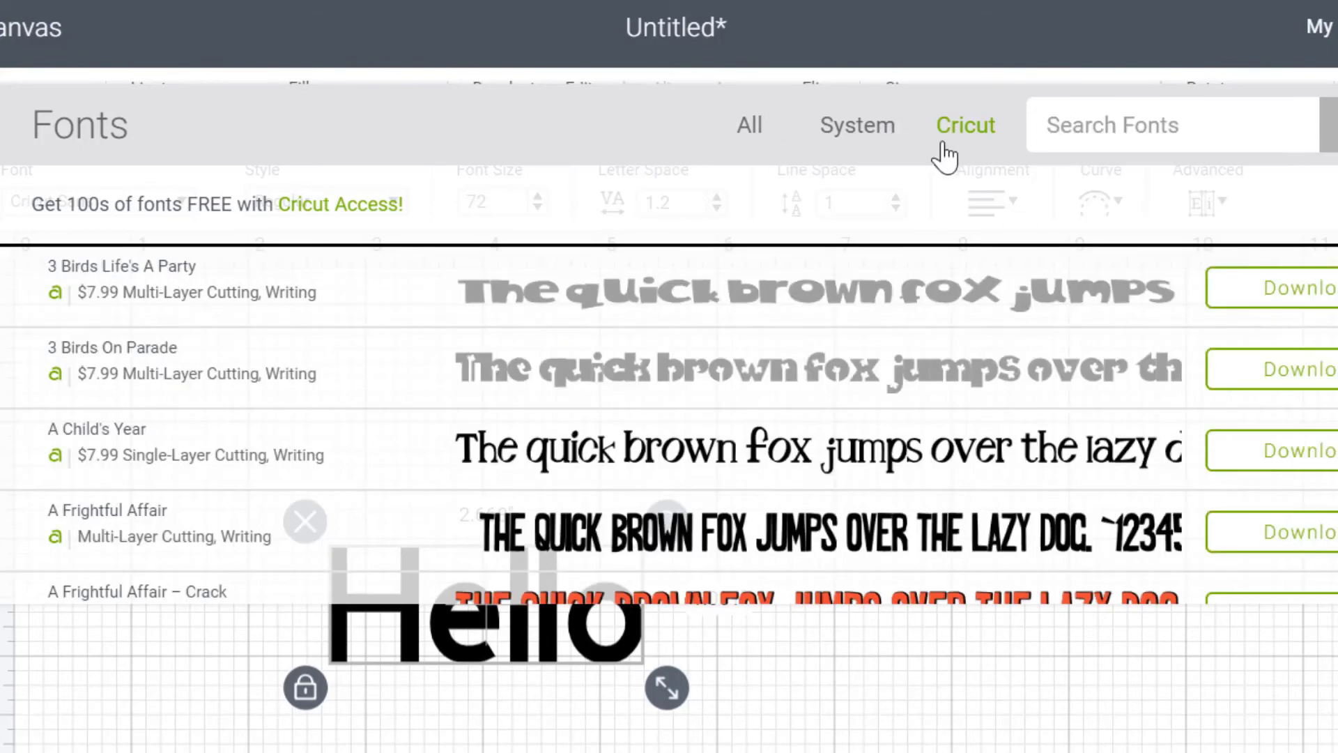
# Switch the Fonts list to System fonts and scroll through installed fonts like Snap ITC
pyautogui.click(847, 141)
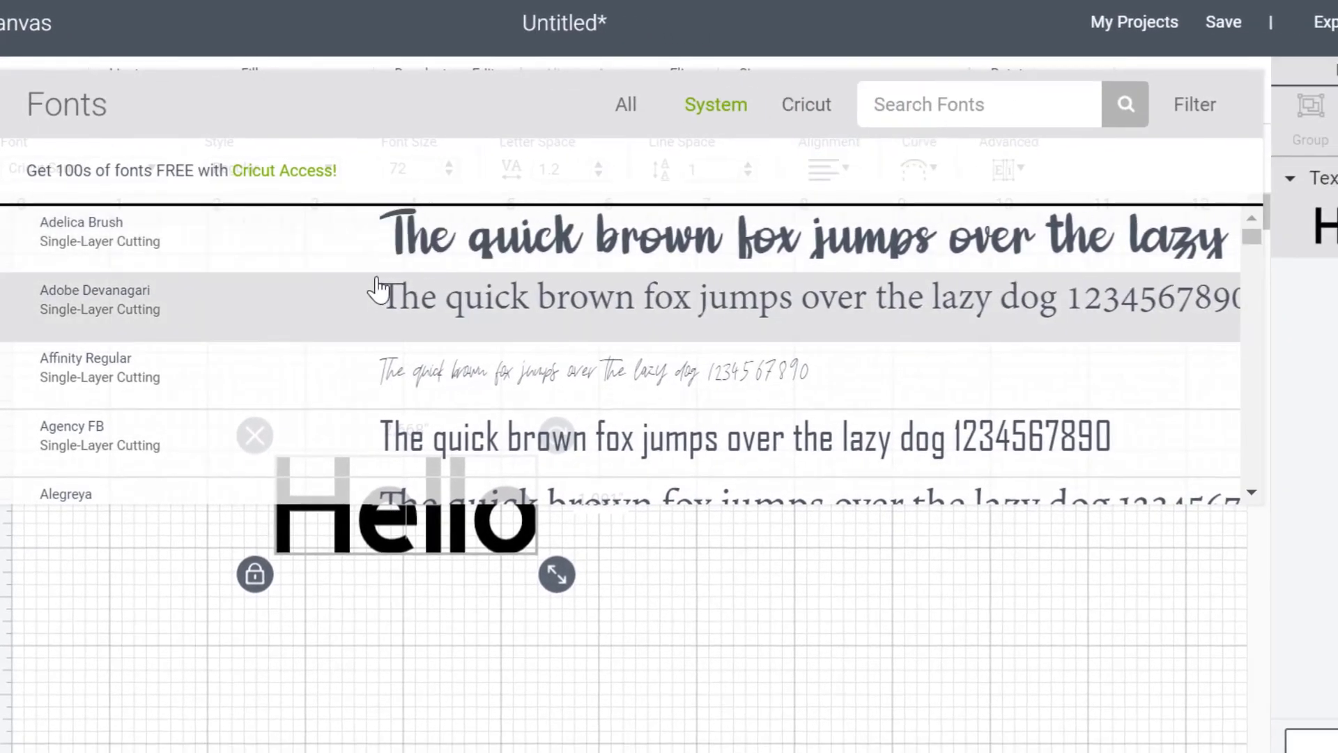
pyautogui.scroll(-15, 376, 287)
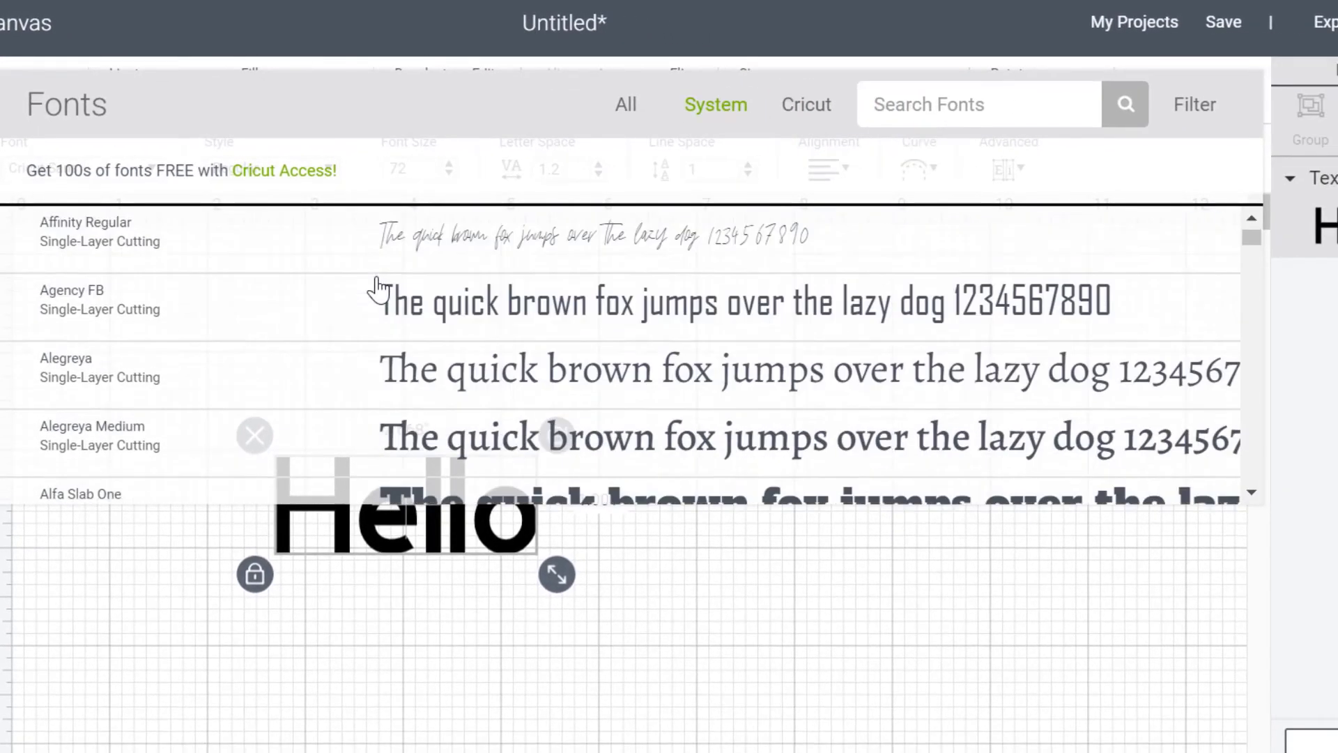
pyautogui.scroll(-15, 395, 286)
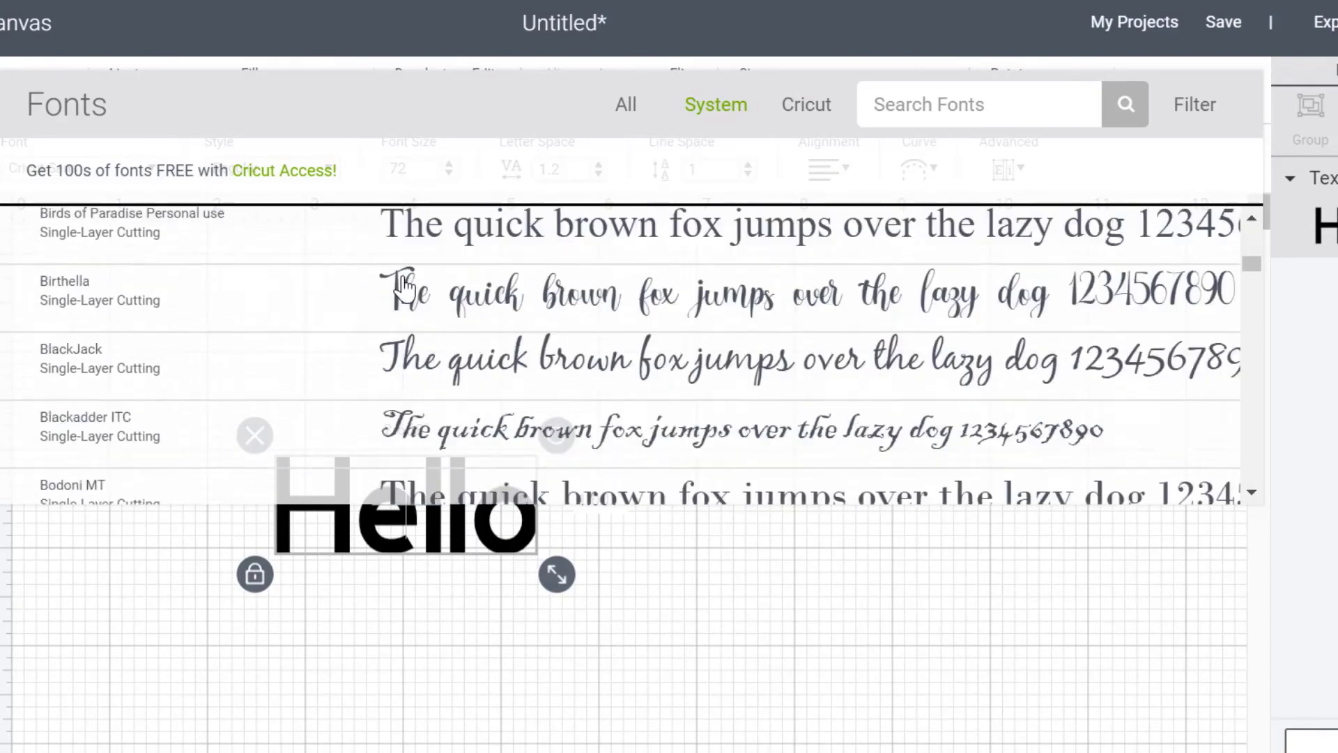
pyautogui.scroll(-15, 513, 284)
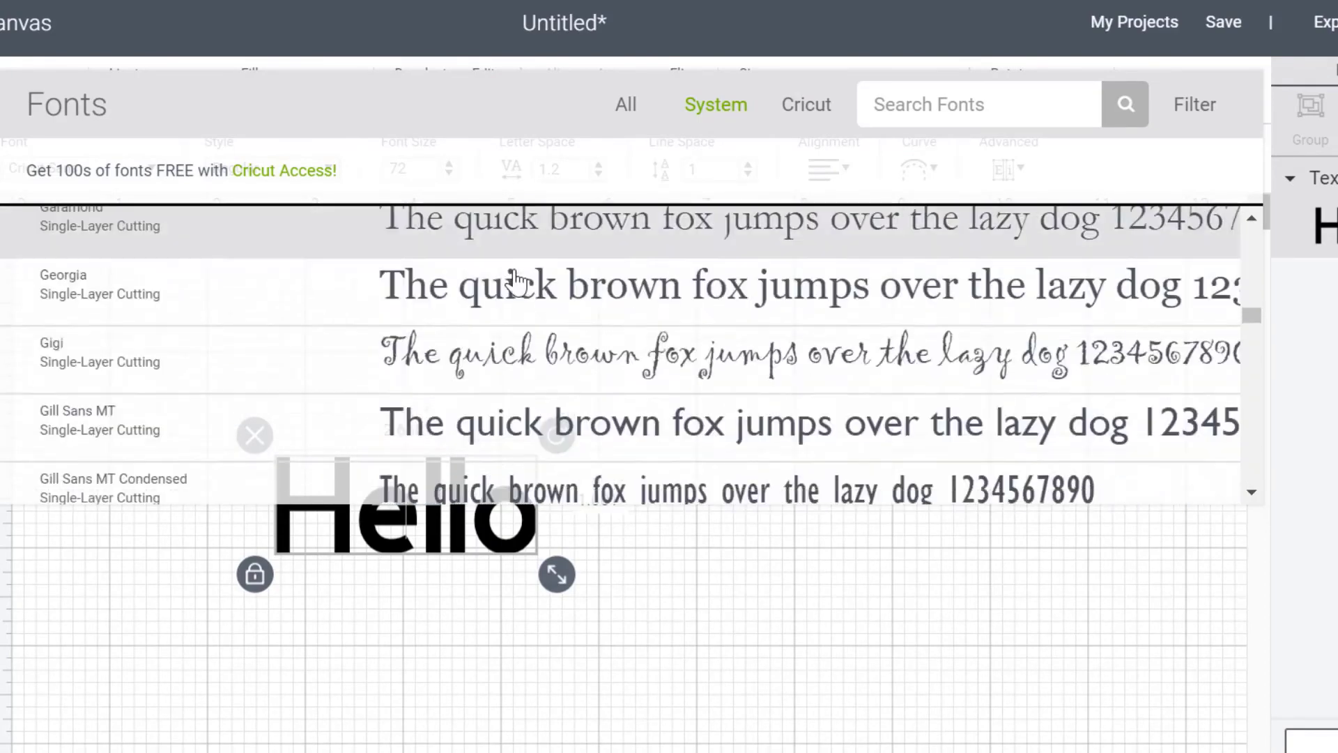
pyautogui.scroll(-15, 586, 321)
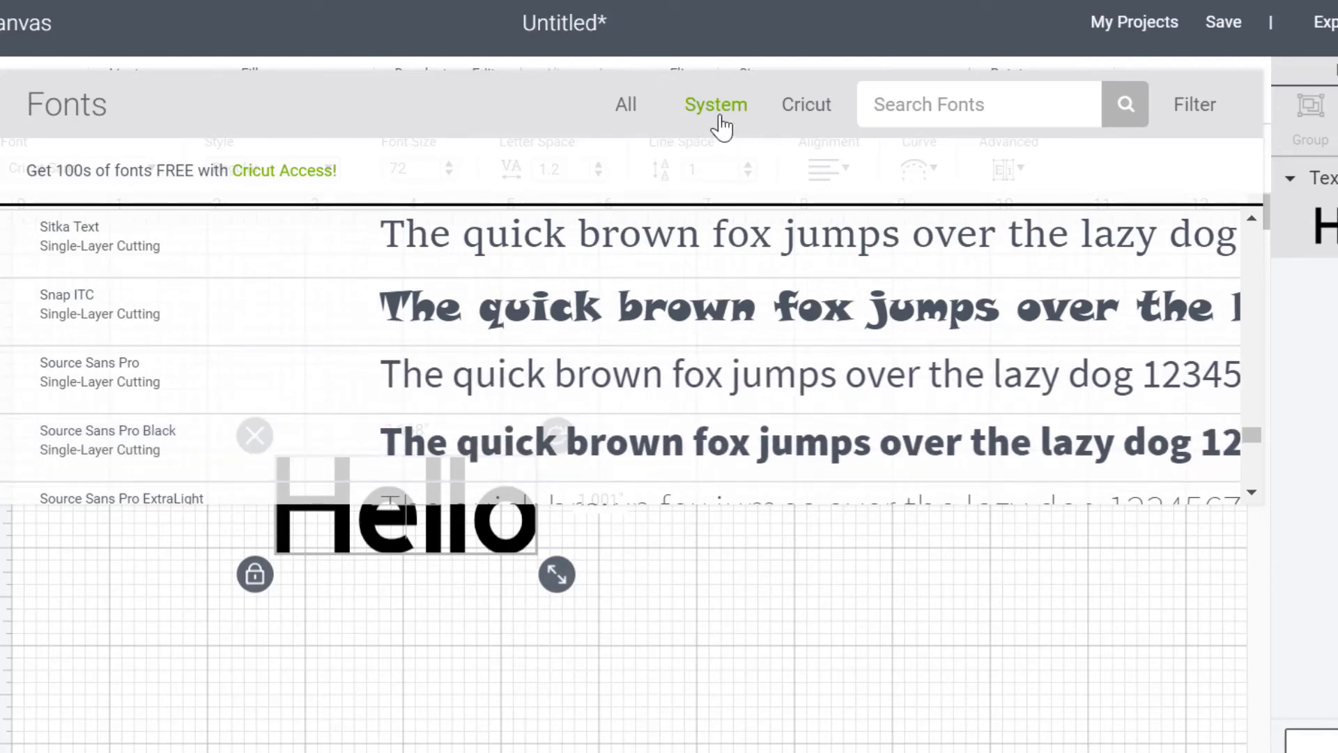
# Delete the Hello text from the canvas
pyautogui.click(711, 650)
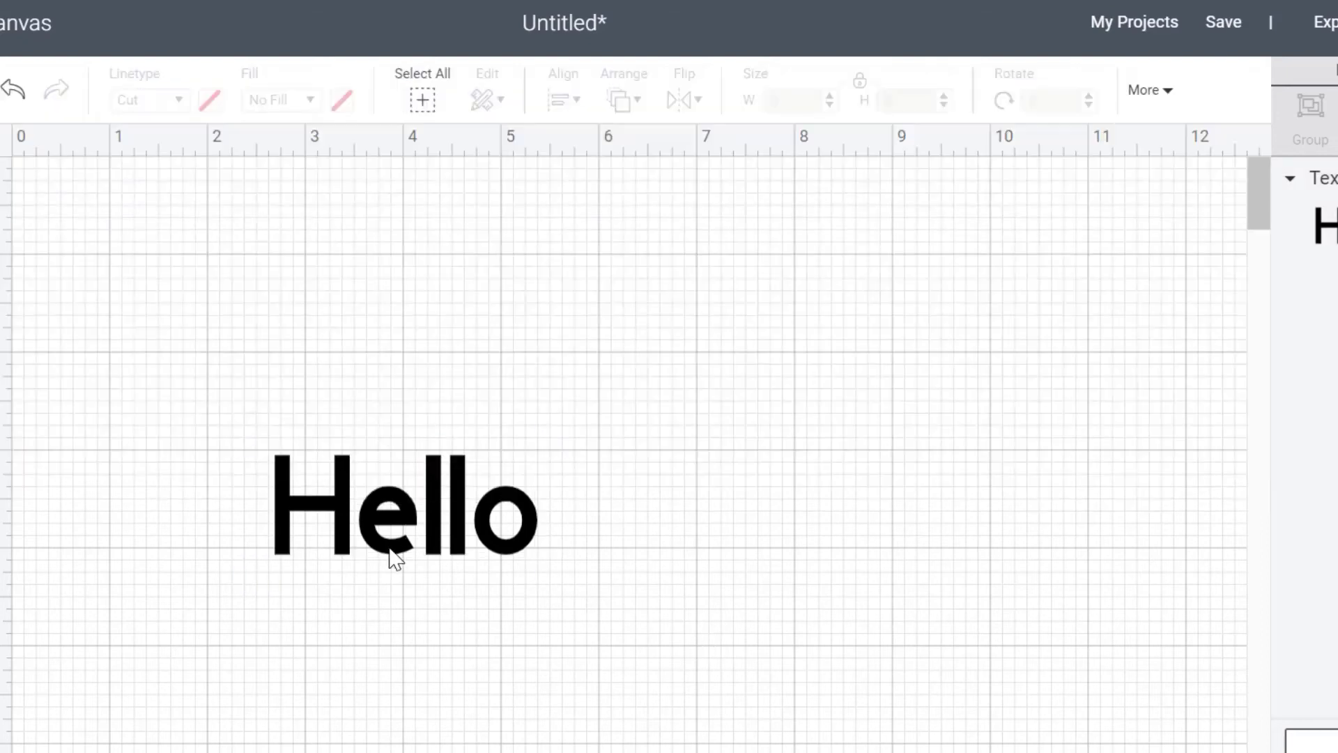
pyautogui.click(333, 532)
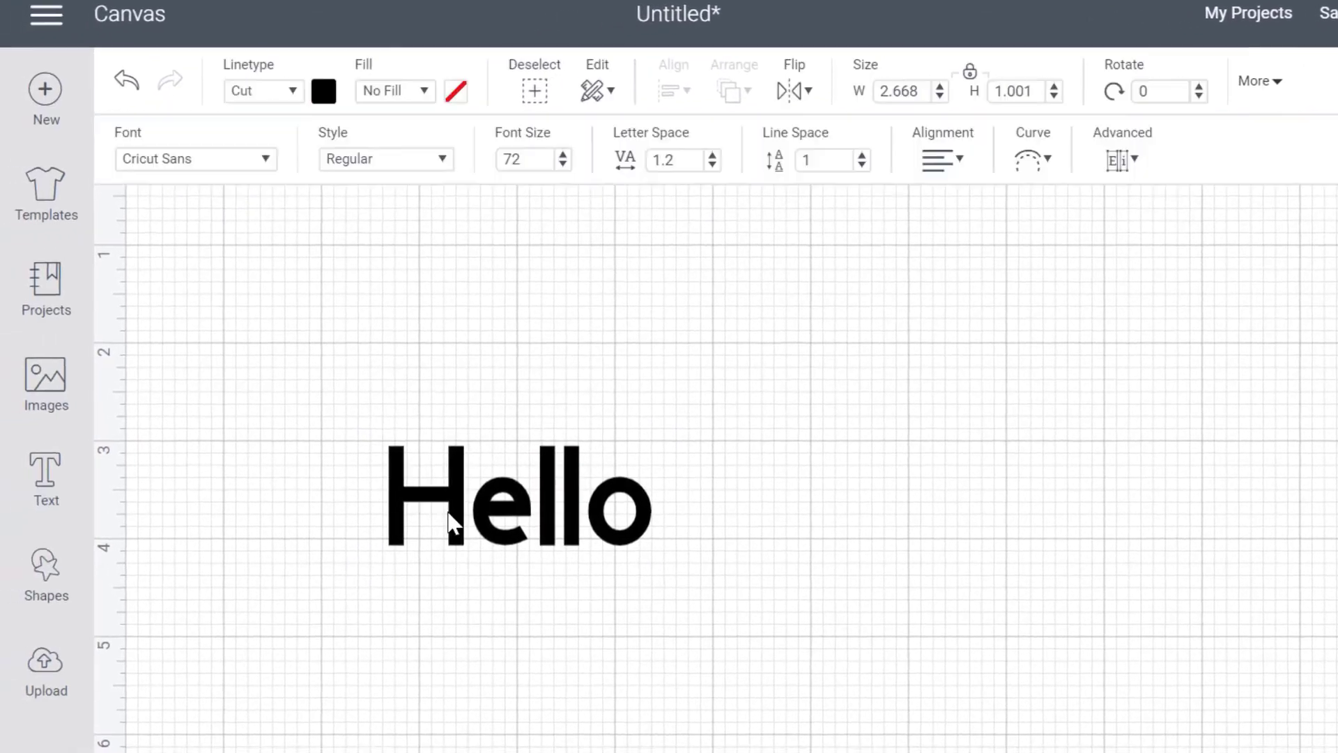
pyautogui.click(244, 431)
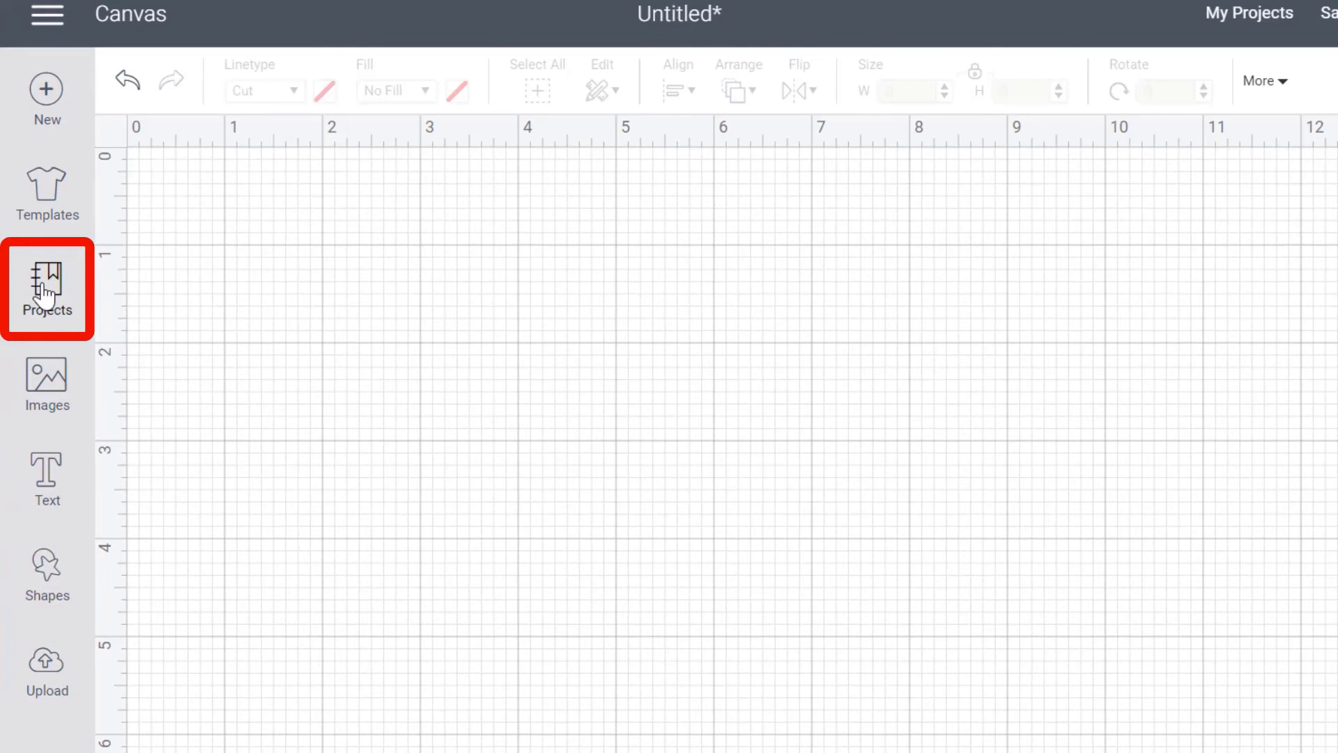
# Go to the Projects library and open the All Categories dropdown list
pyautogui.click(43, 293)
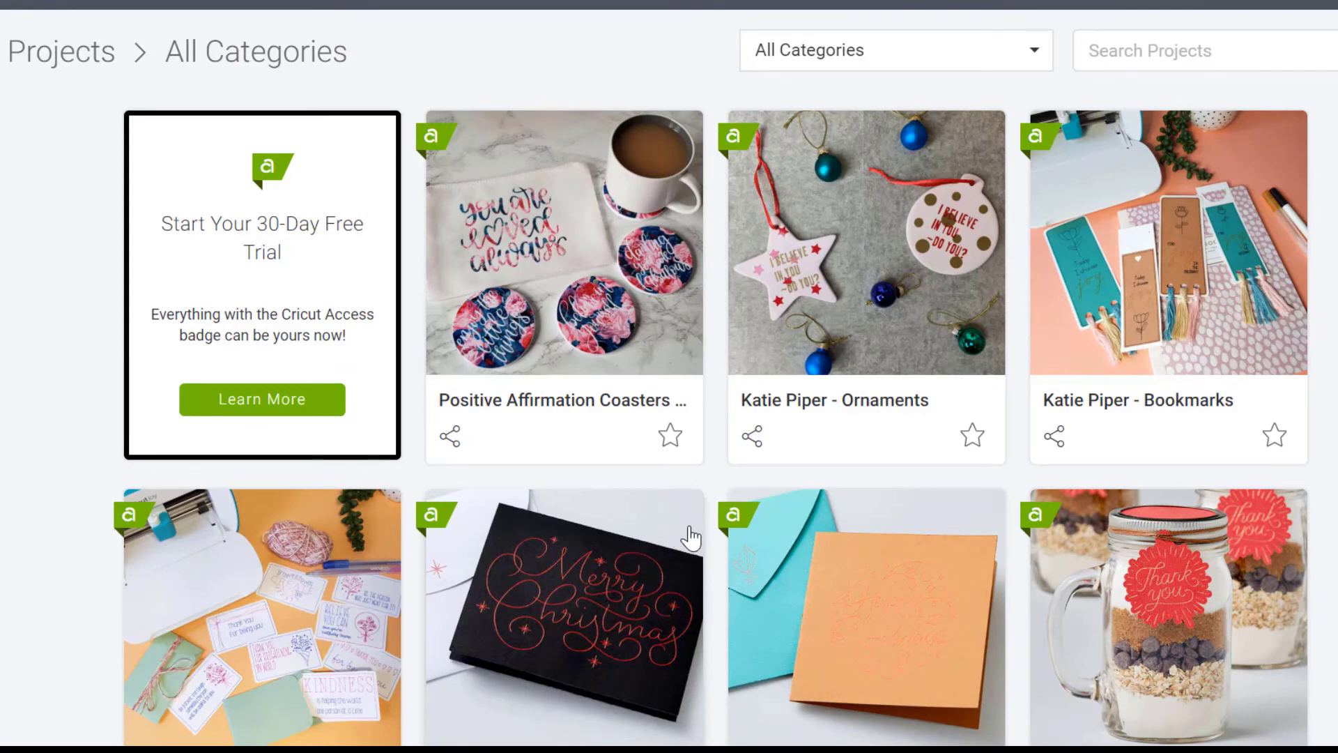
pyautogui.click(976, 67)
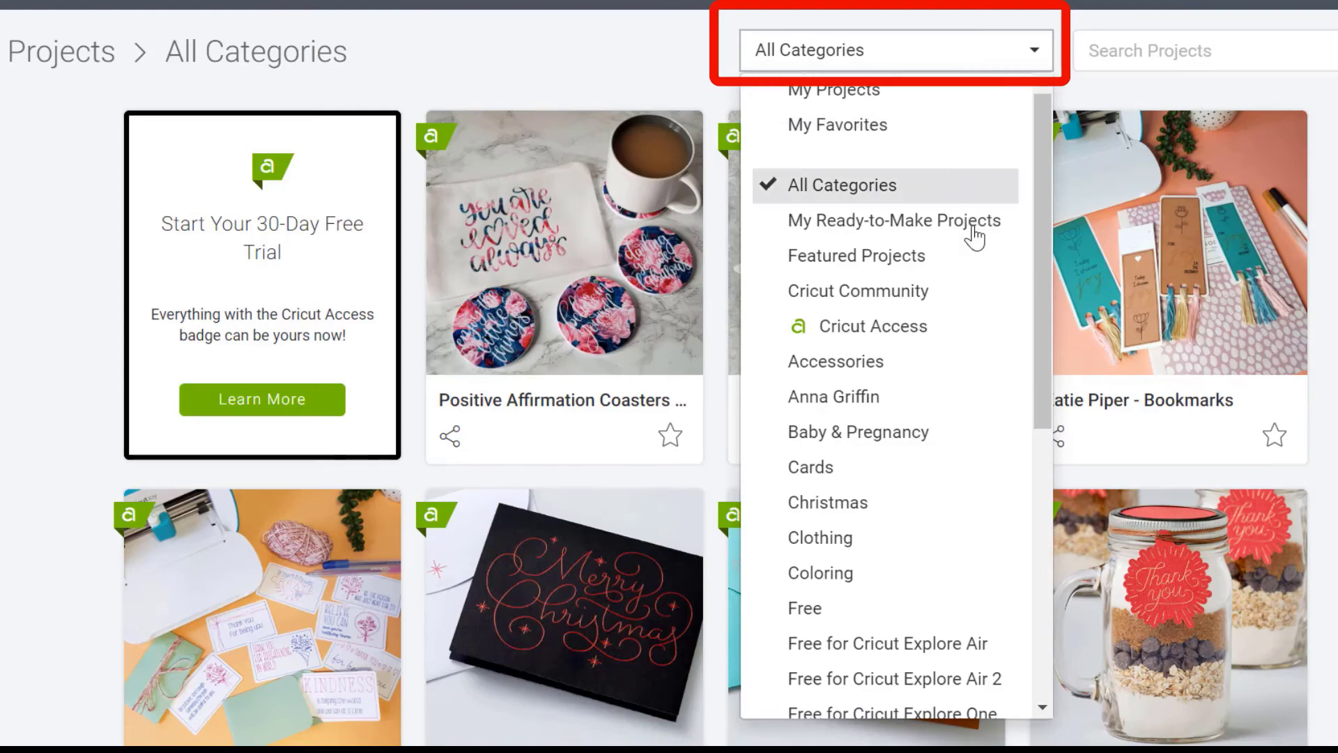
pyautogui.scroll(-5, 972, 240)
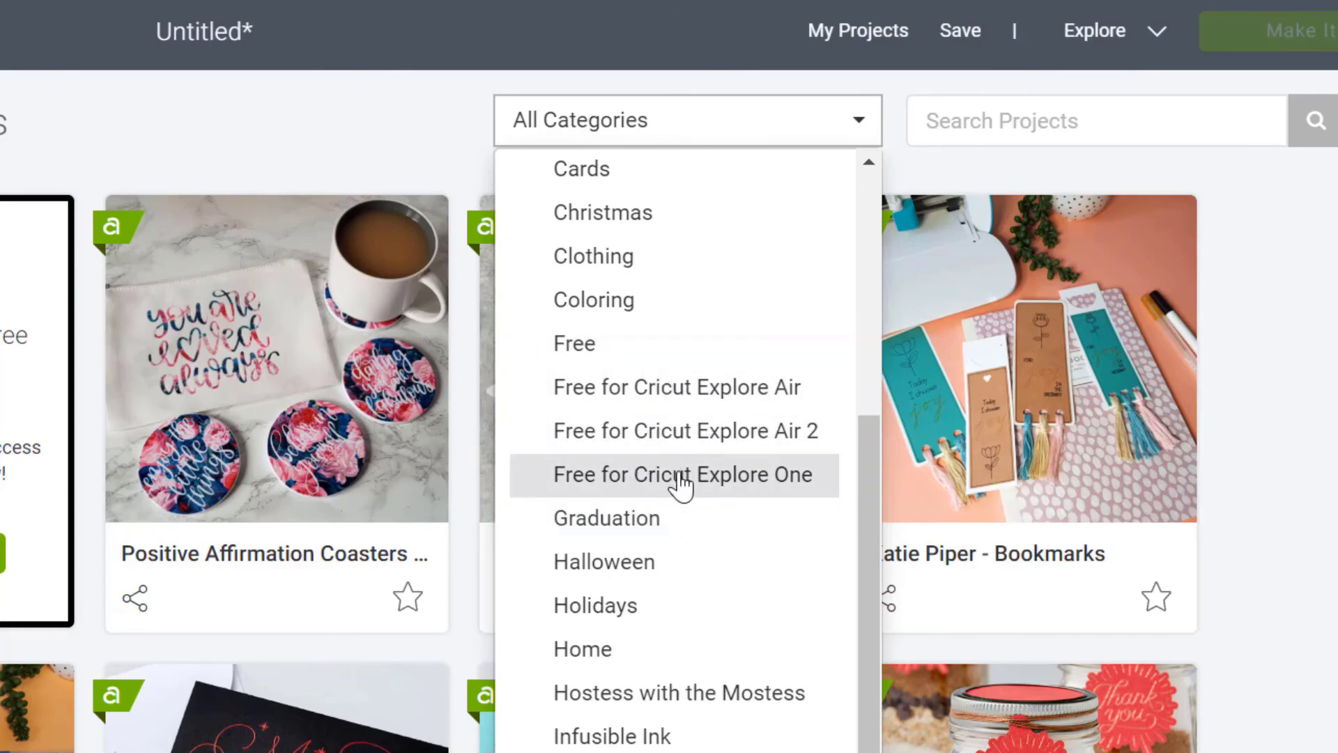
# Filter projects to 'Free for Cricut Explore Air 2' and scroll through the results
pyautogui.click(729, 436)
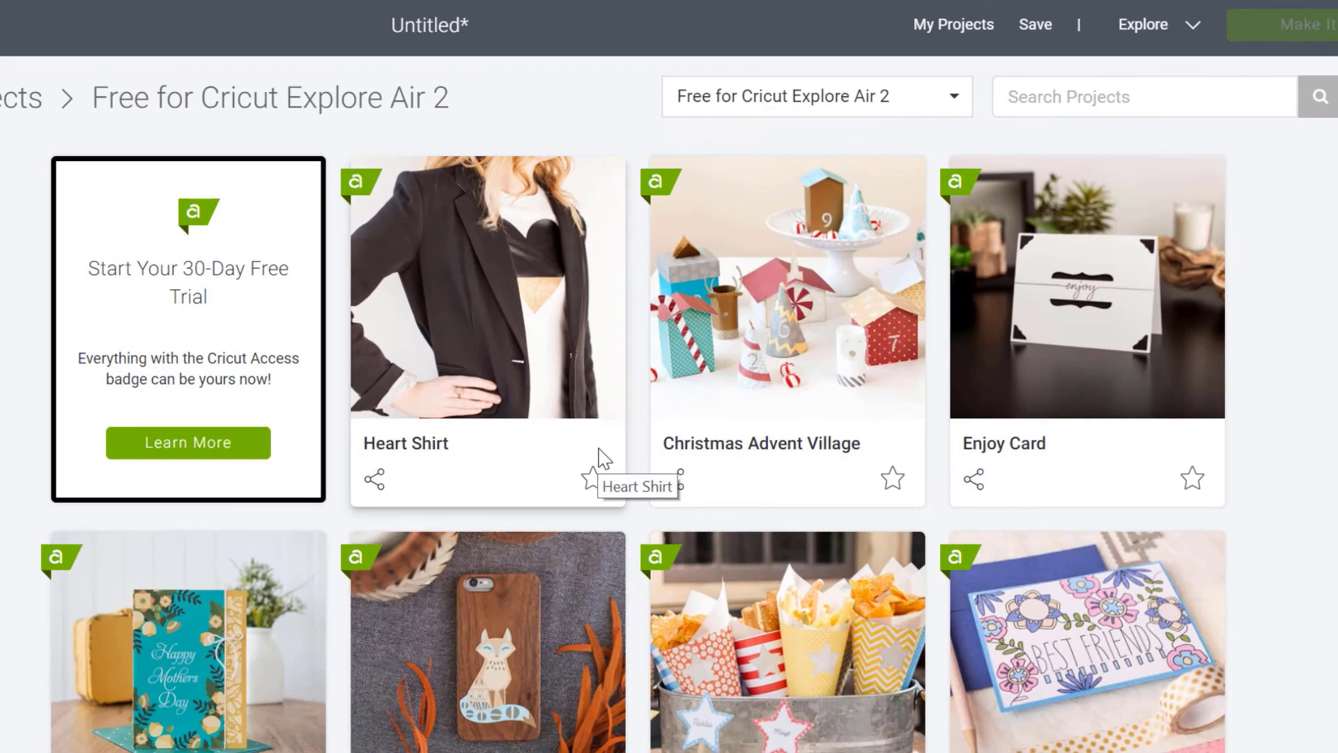
pyautogui.scroll(-10, 598, 460)
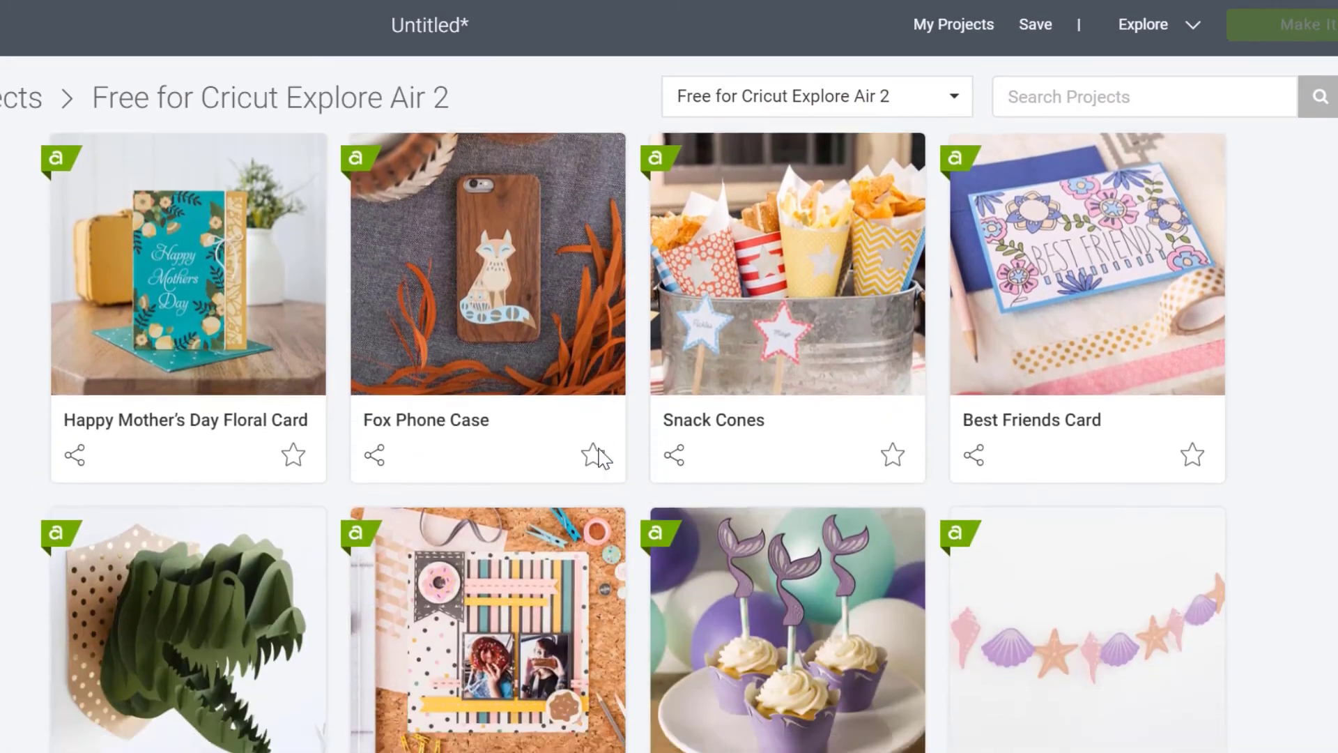
pyautogui.scroll(-20, 598, 460)
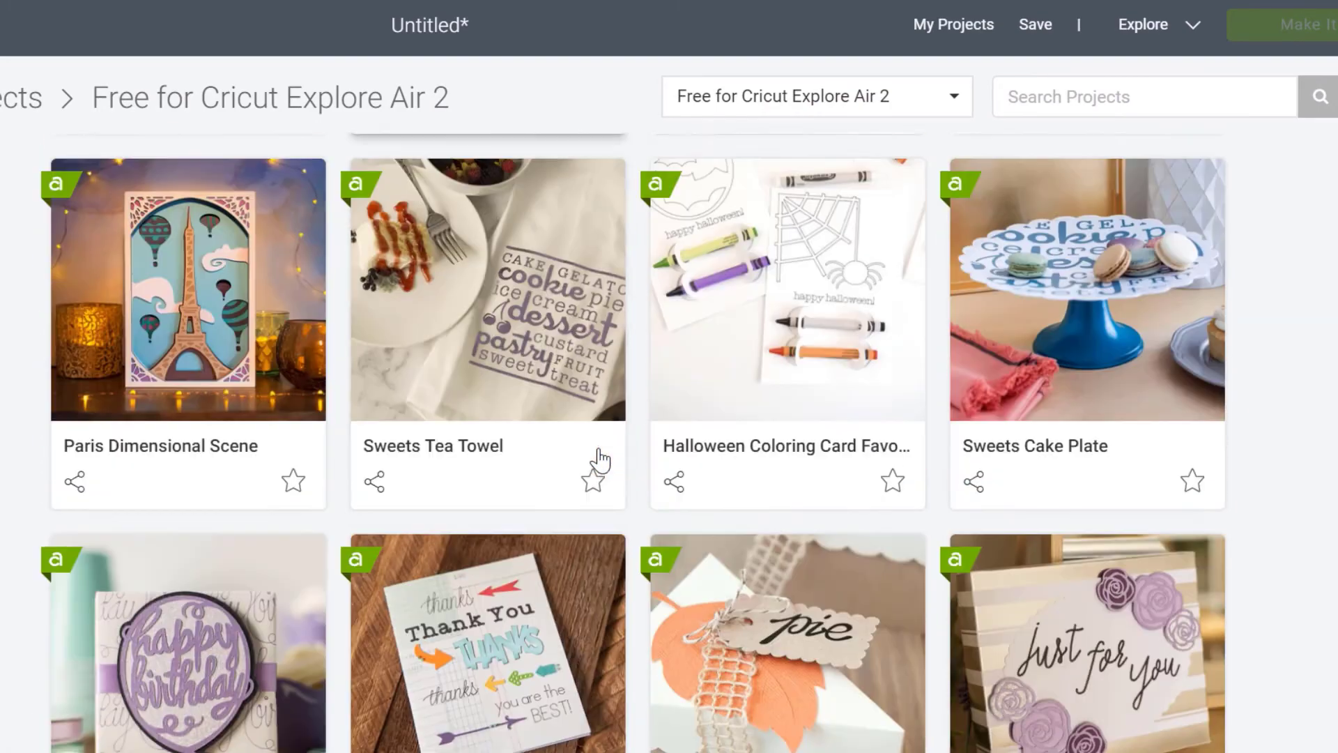
pyautogui.scroll(-10, 598, 460)
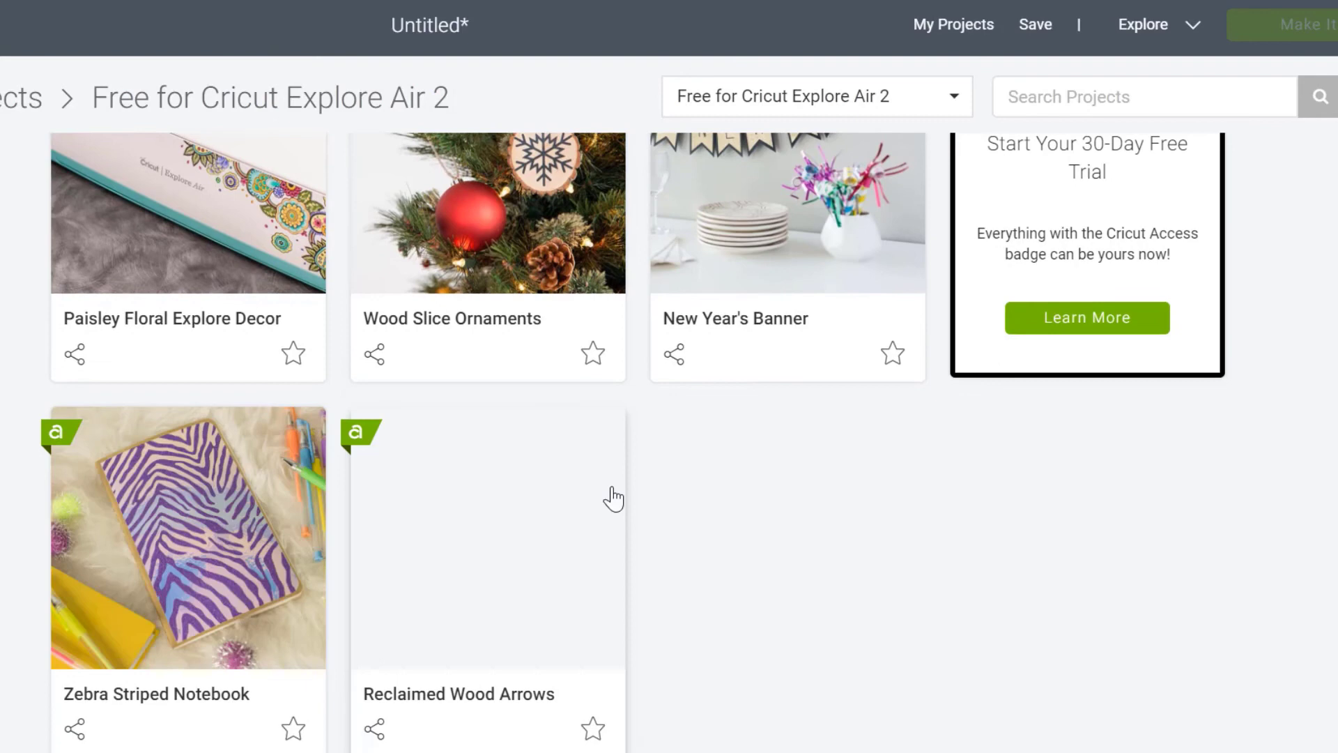
# Optimize Design Space for Cricut Maker and reopen the project category list
pyautogui.click(1152, 22)
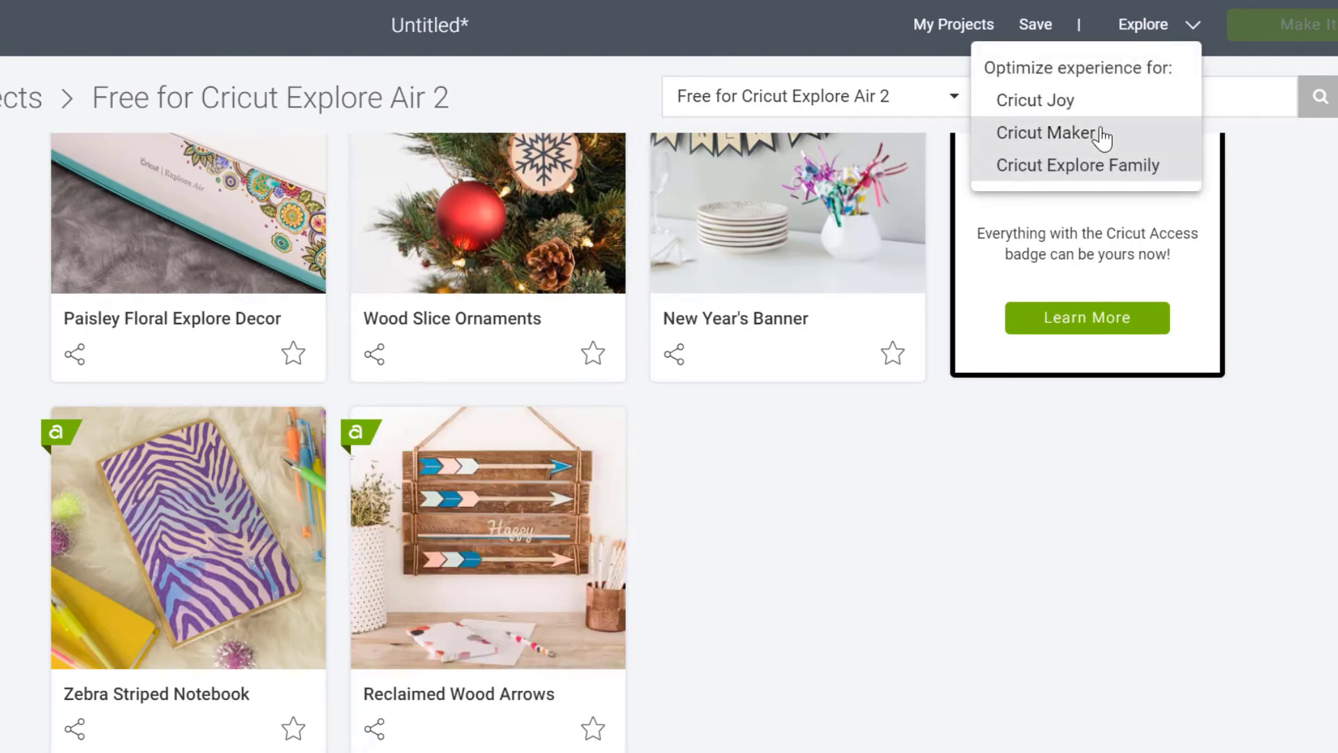
pyautogui.click(1102, 138)
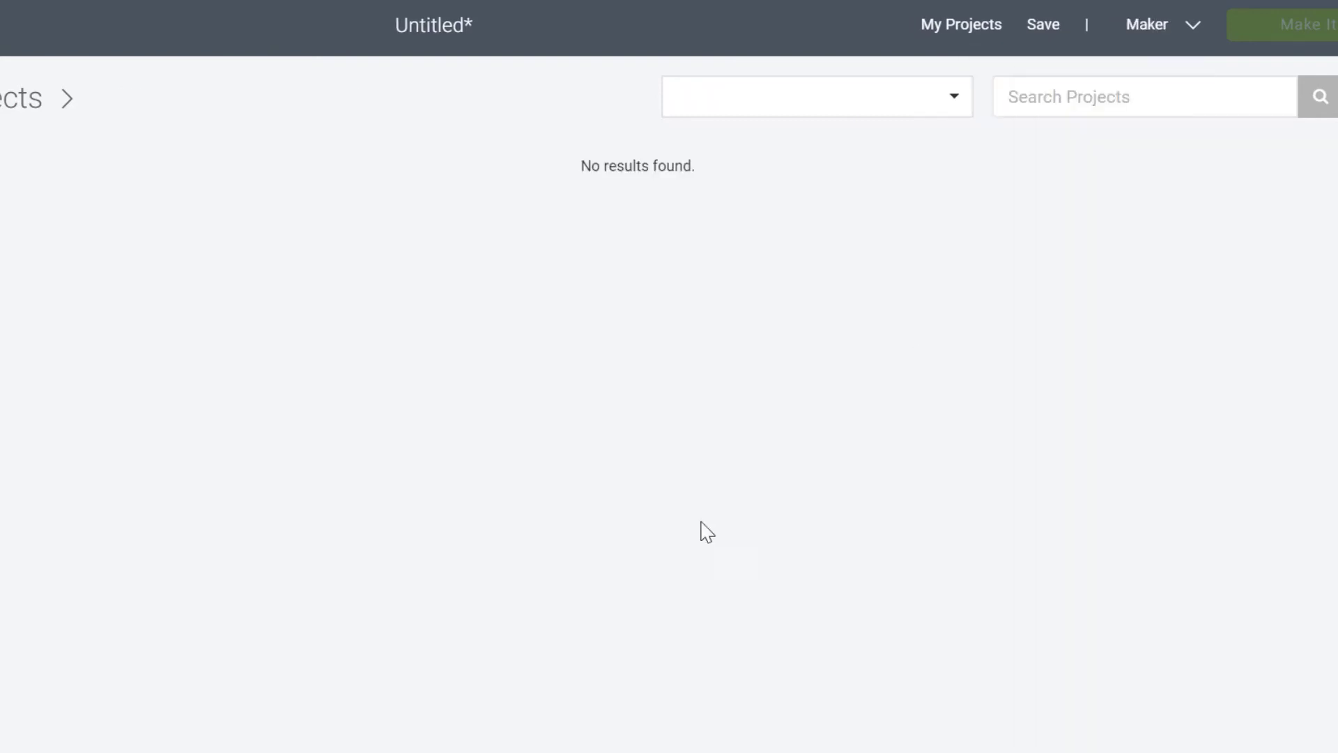
pyautogui.click(876, 111)
pyautogui.scroll(-3, 804, 451)
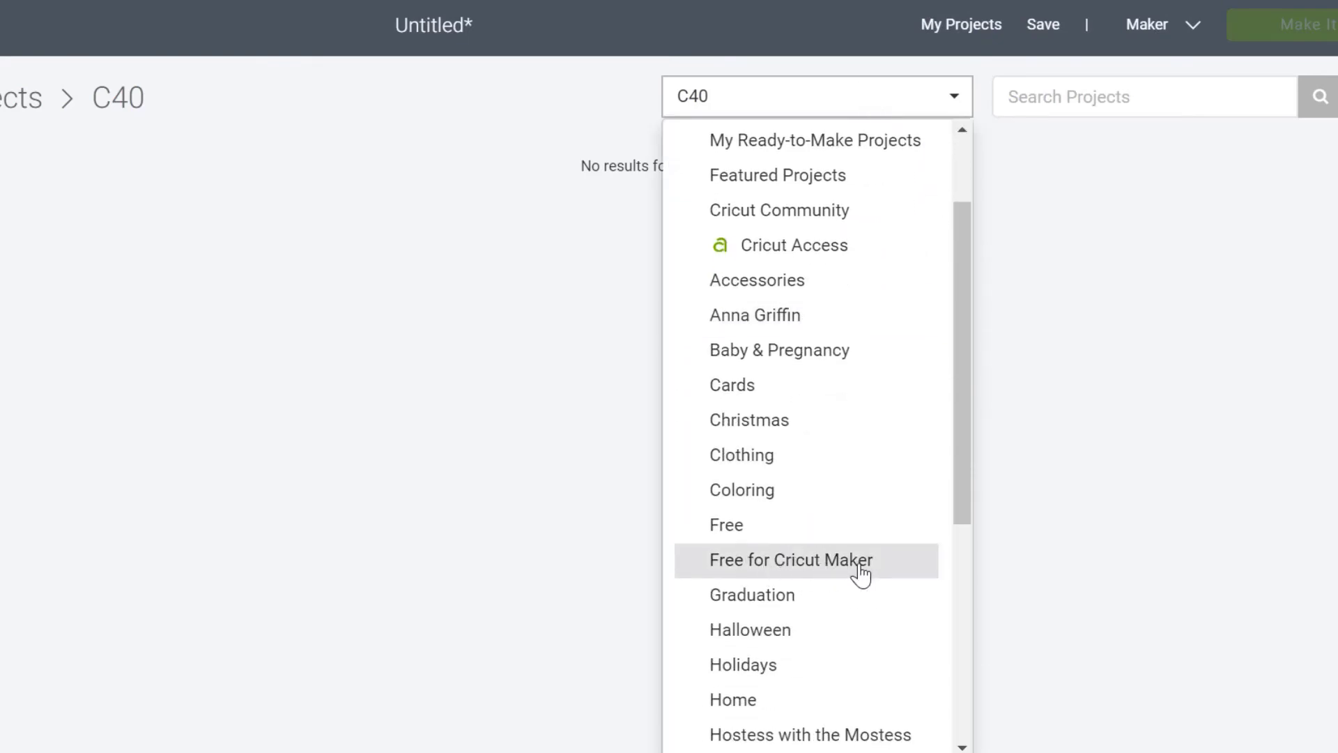
# Filter projects to 'Free for Cricut Maker' and skim the results
pyautogui.click(784, 564)
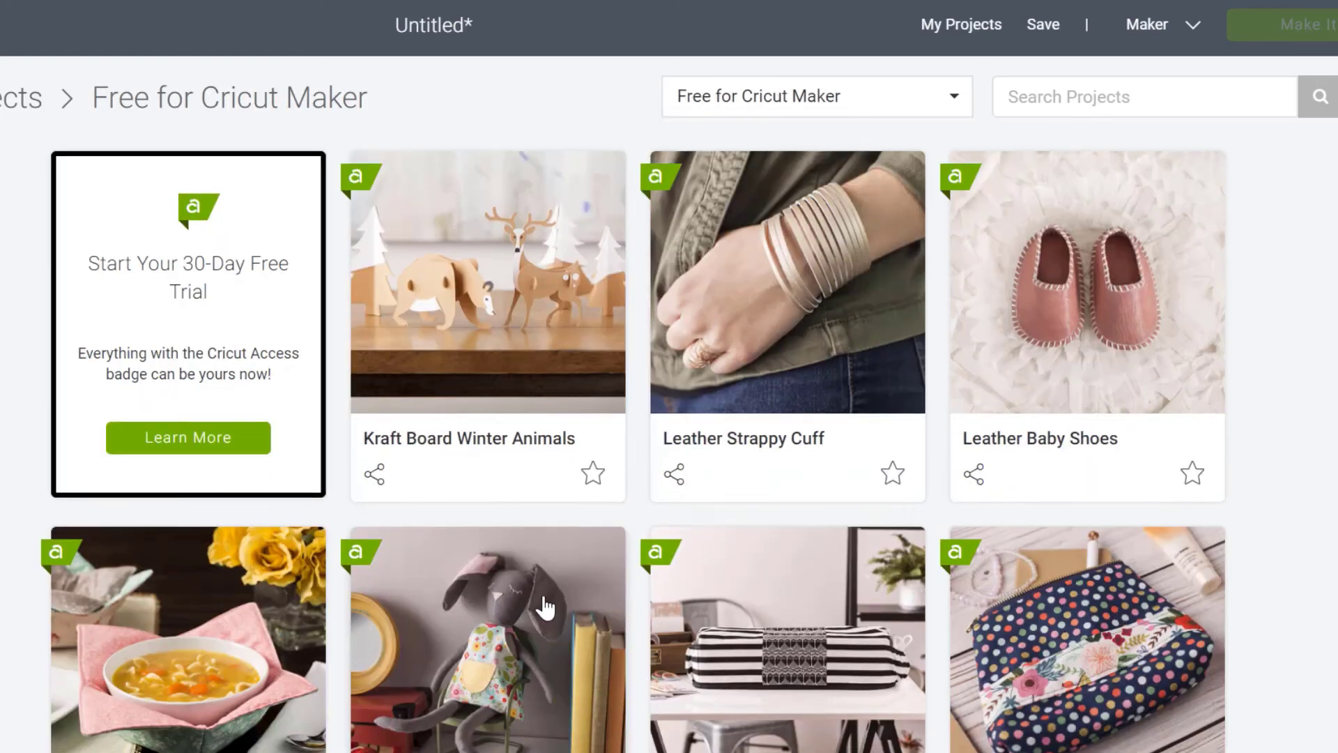
pyautogui.scroll(-20, 544, 607)
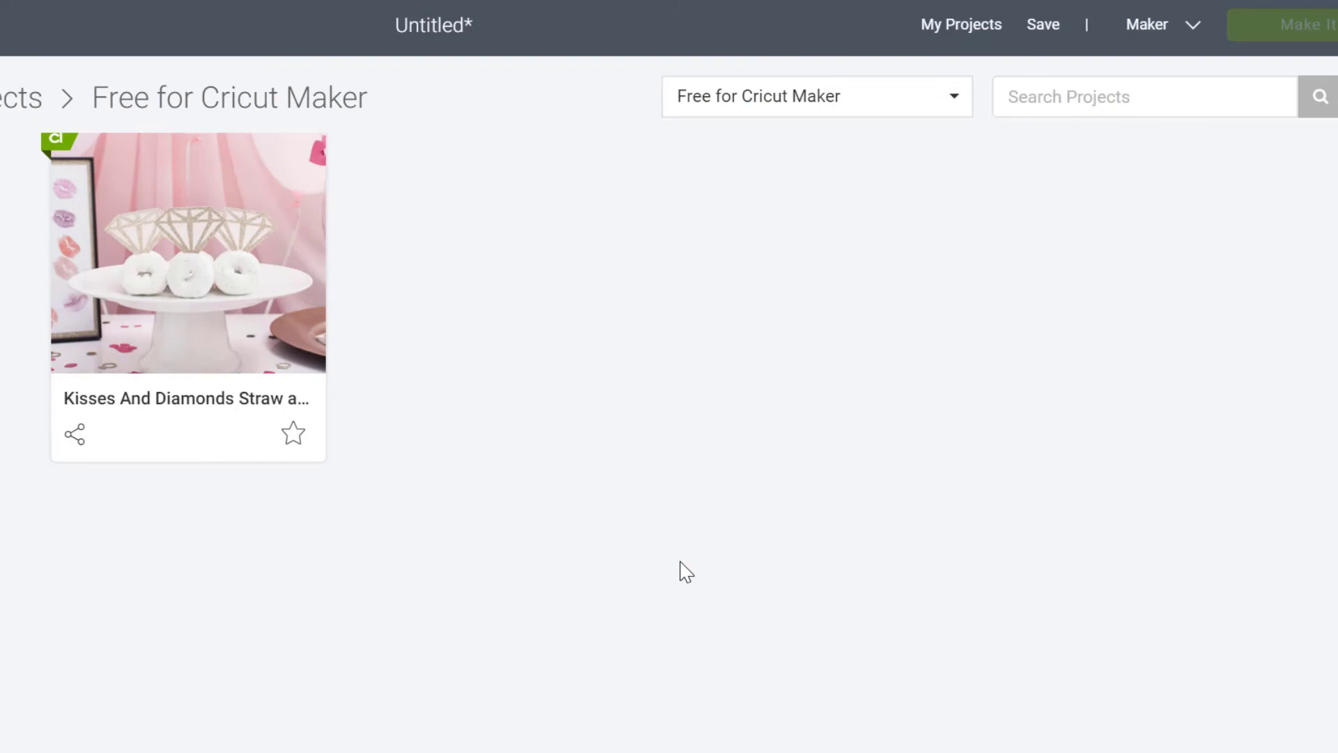
pyautogui.scroll(15, 687, 571)
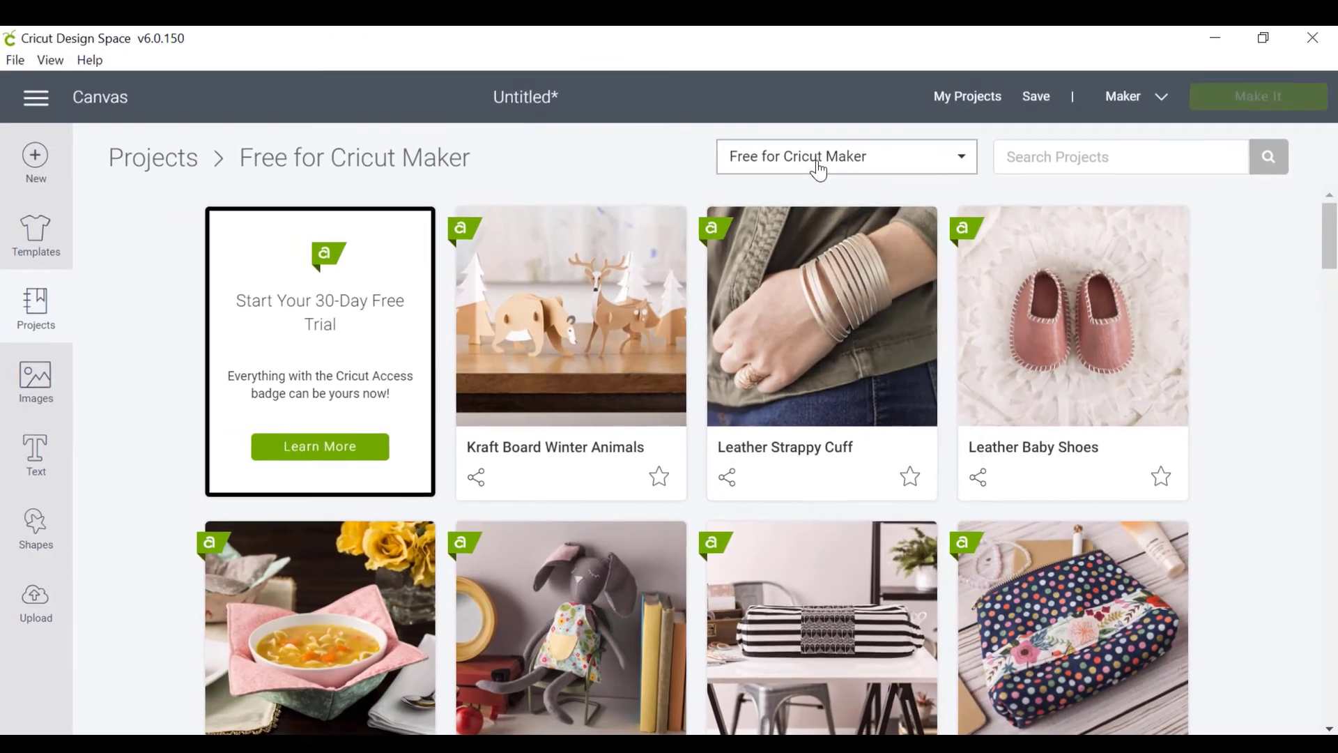
# Switch to the 'Free' project category and scroll down to Heart Earrings and Retro Art
pyautogui.click(777, 103)
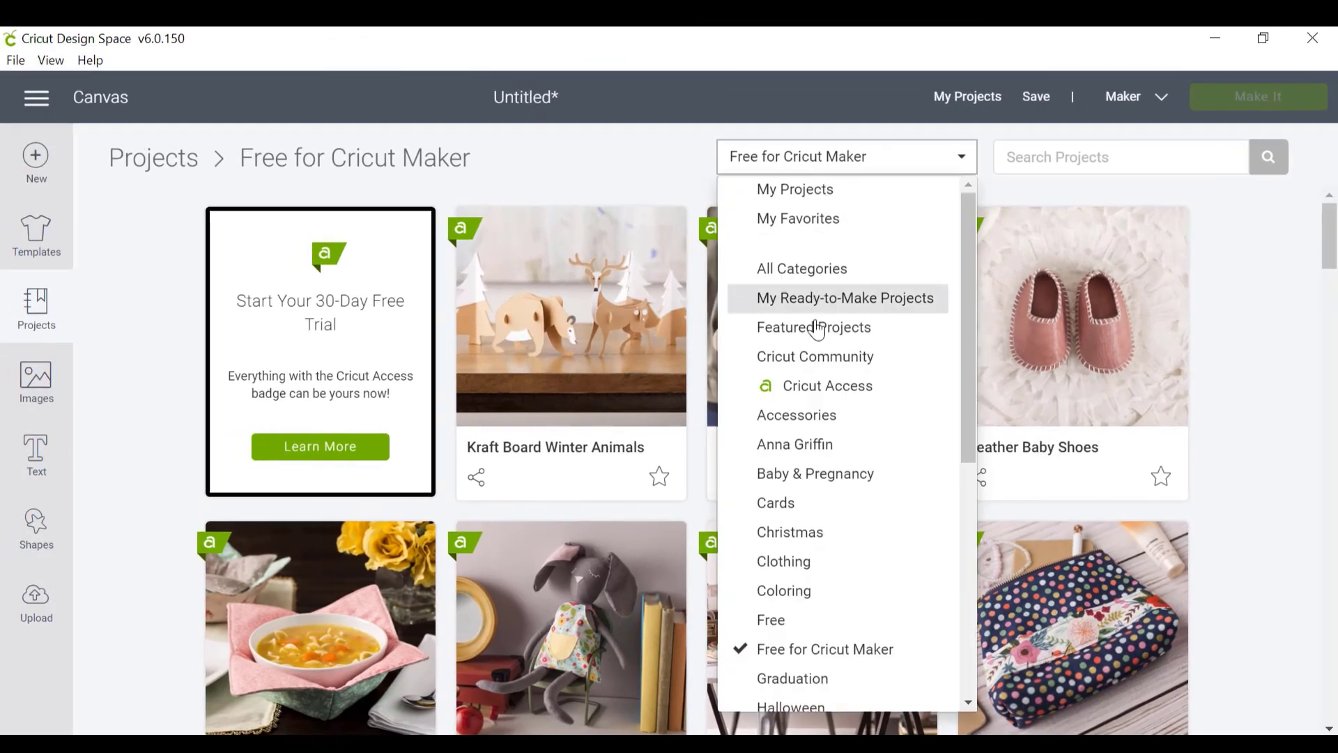
pyautogui.click(795, 620)
pyautogui.scroll(-20, 819, 550)
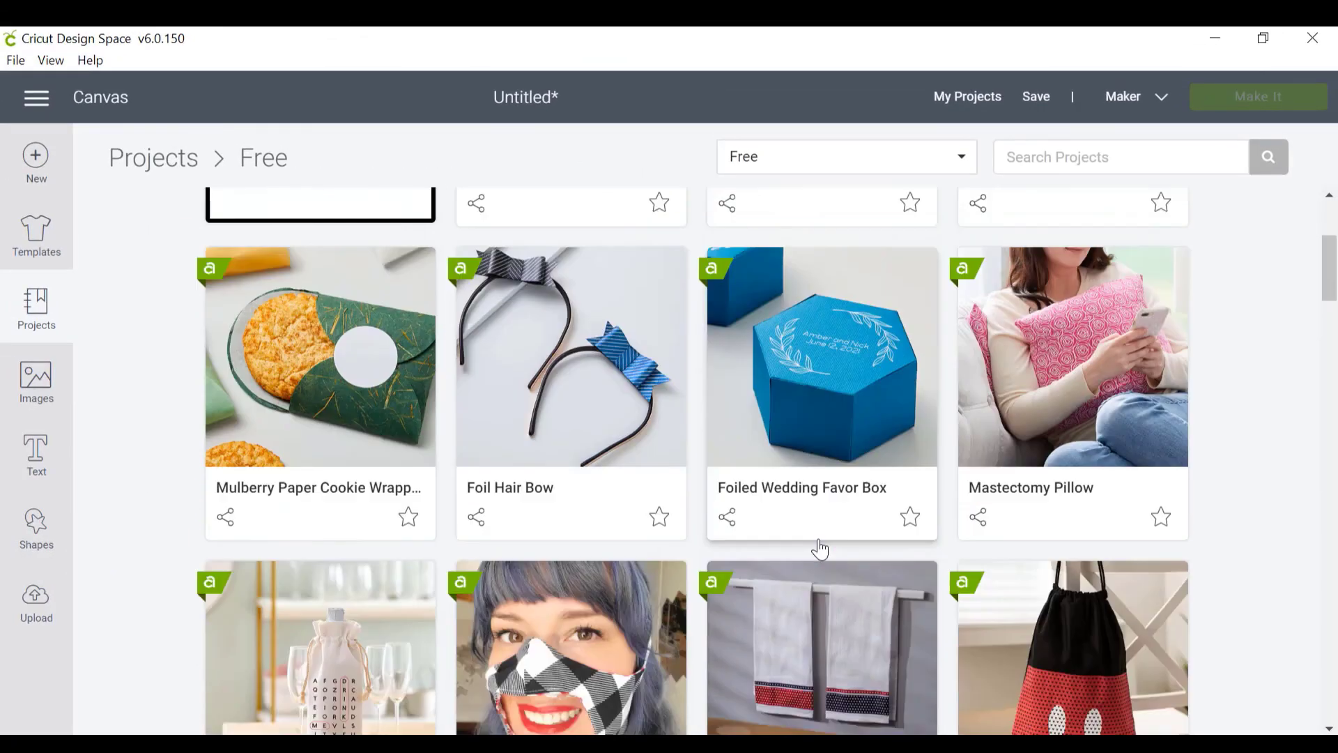
pyautogui.scroll(-20, 820, 549)
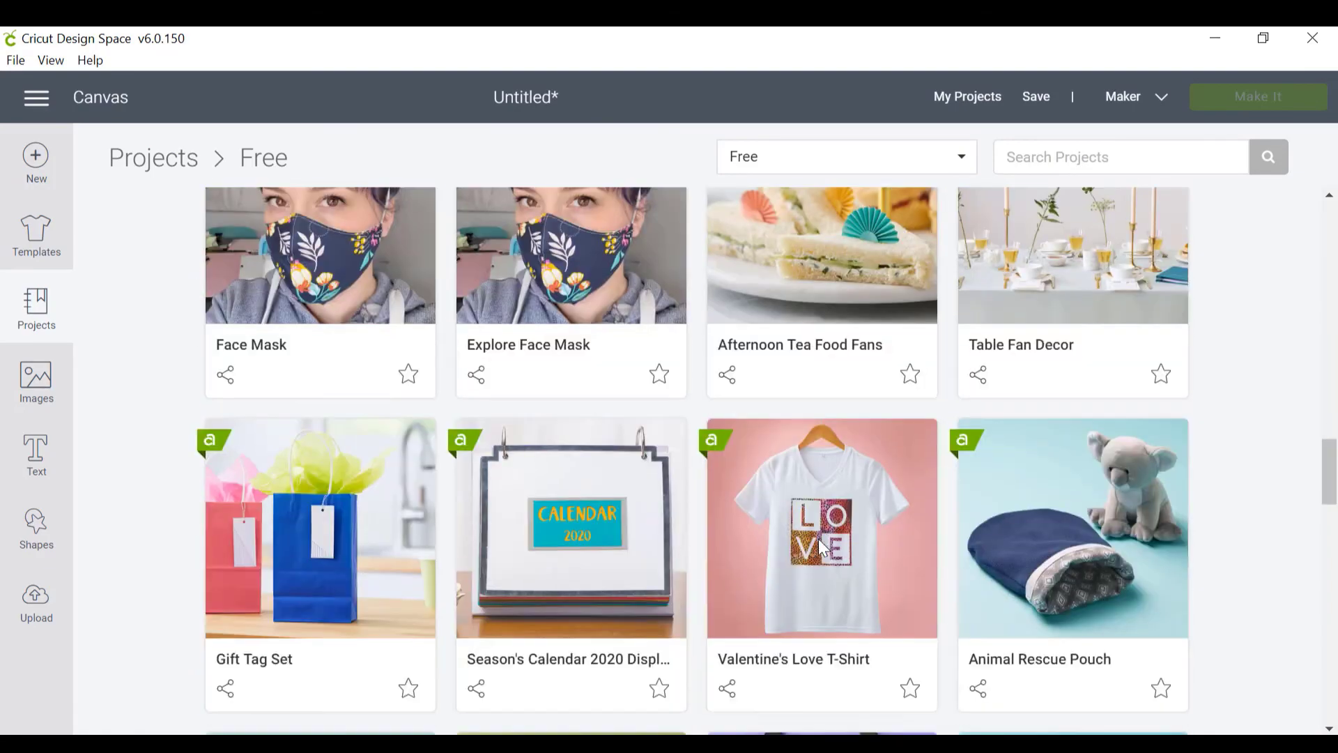
pyautogui.scroll(-10, 821, 540)
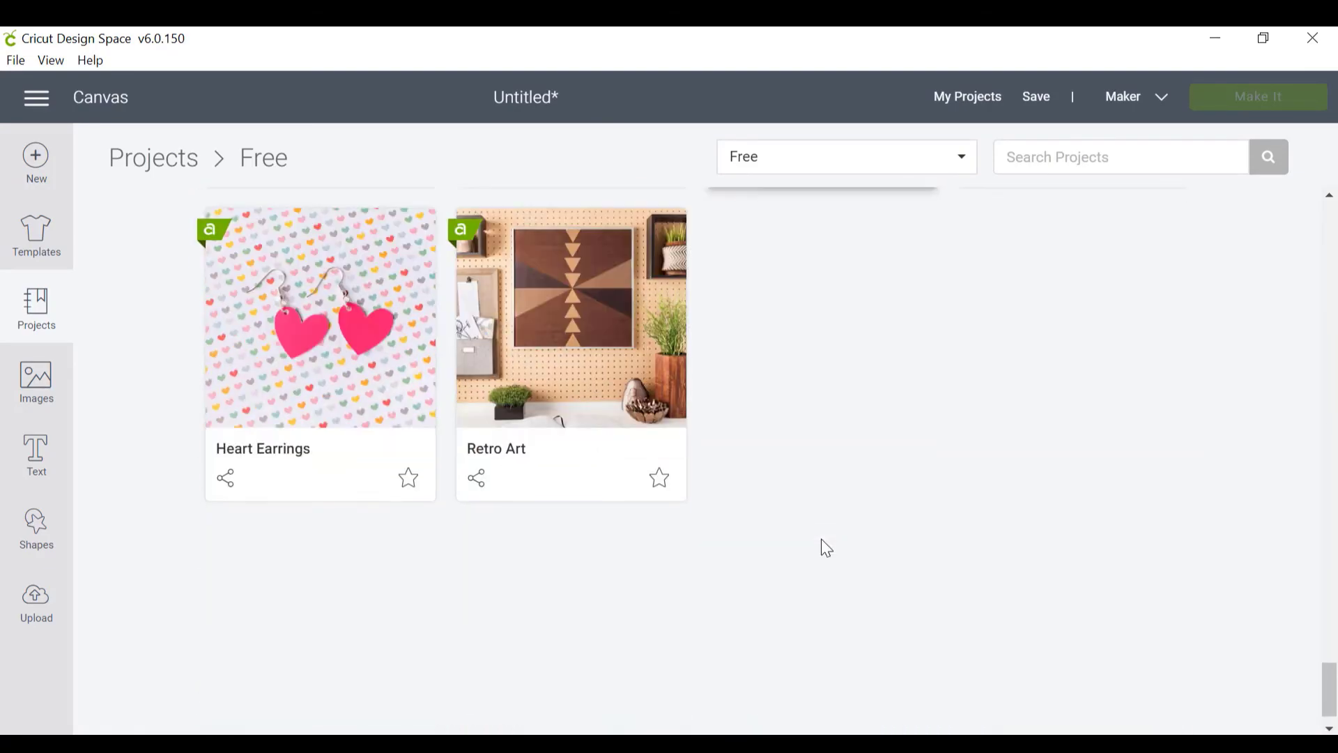